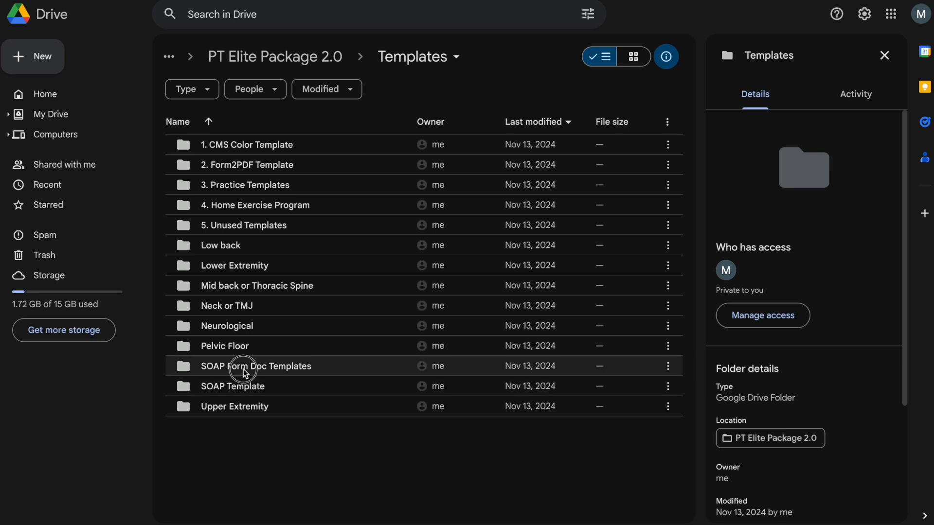
Open the SOAP Form Doc Templates folder inside the PT Elite Package 2.0 Templates folder.
double_click(246, 374)
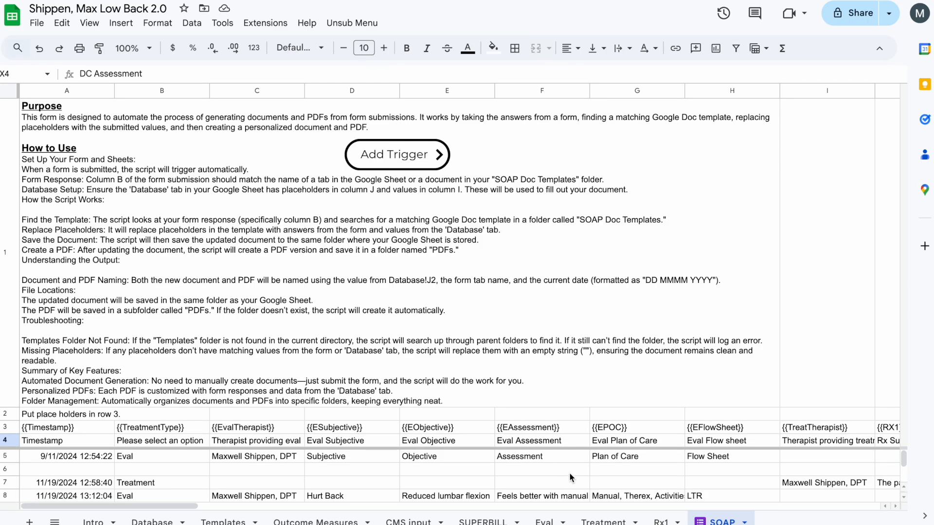
Hide the Eval, Treatment and SUPERBILL sheets in the patient's Low Back 2.0 spreadsheet.
click(545, 521)
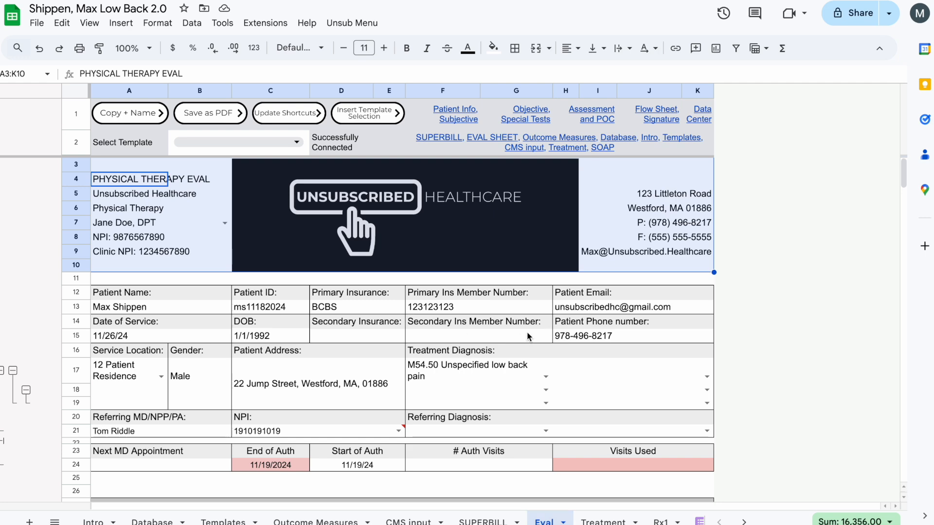
right_click(551, 510)
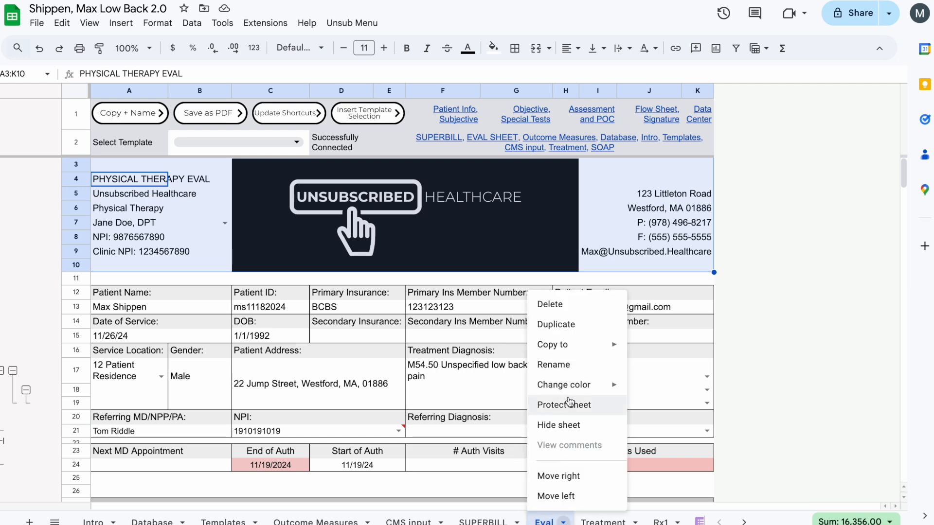
click(565, 425)
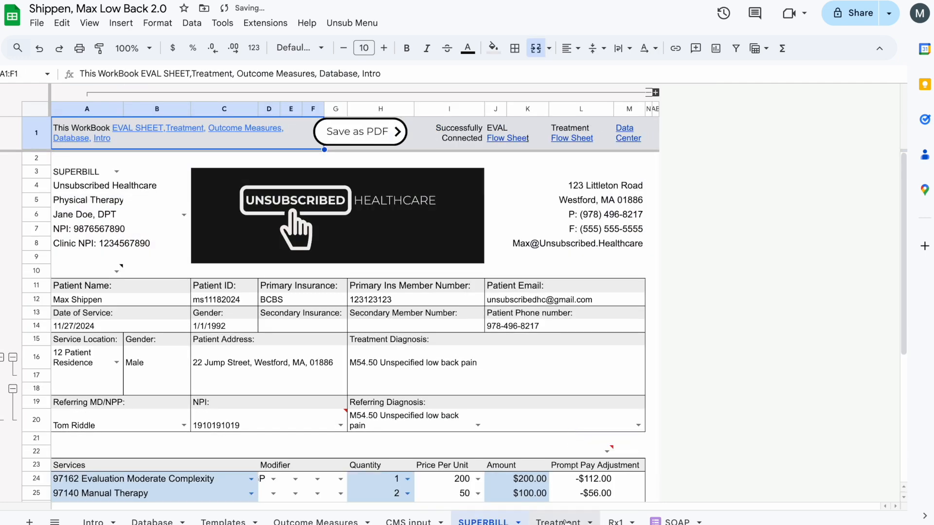
right_click(572, 519)
click(567, 425)
right_click(486, 522)
click(501, 425)
Hide the CMS input, Outcome Measures, Templates and Rx1 sheets.
right_click(411, 521)
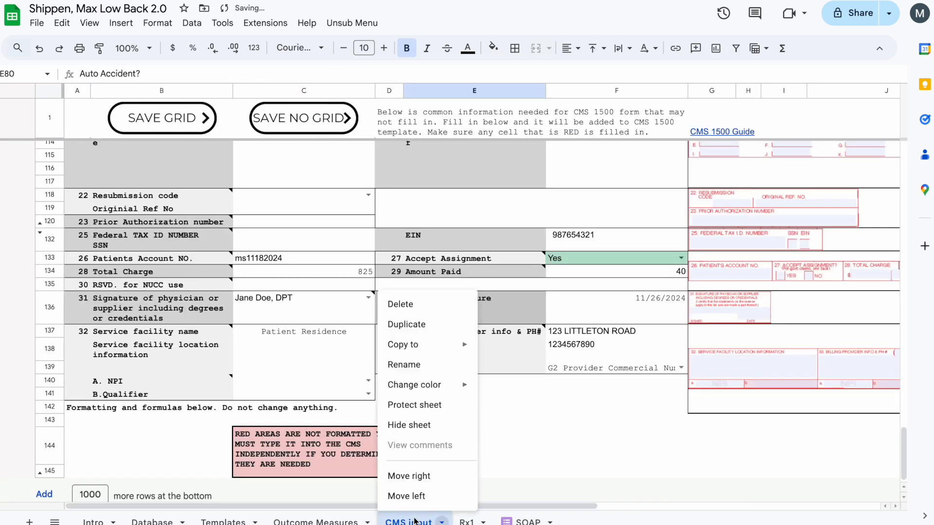
click(428, 425)
right_click(318, 521)
click(316, 426)
right_click(231, 521)
click(224, 426)
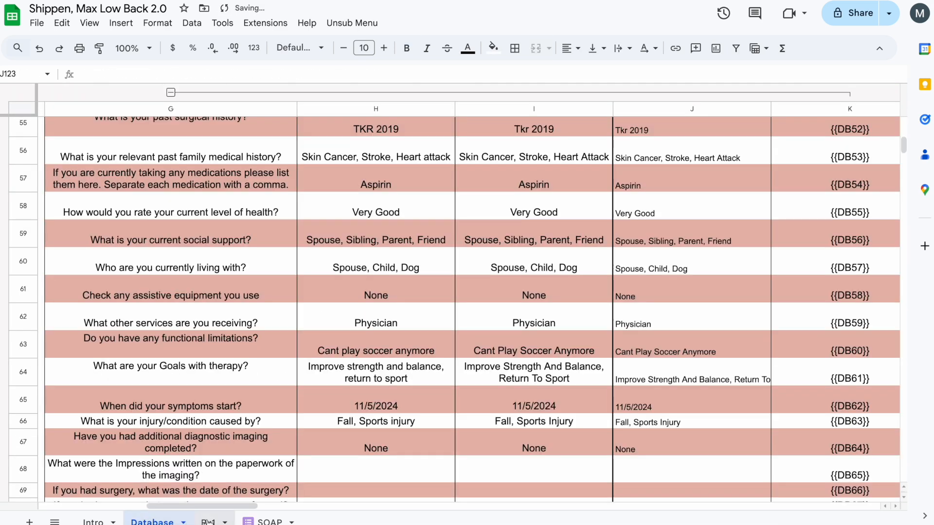
right_click(209, 521)
click(225, 425)
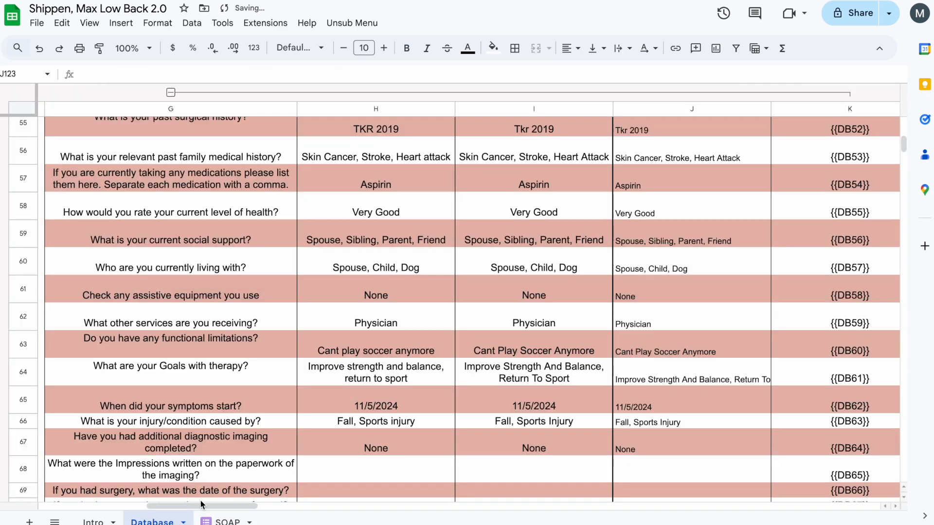
Run Add Trigger on the SOAP sheet.
click(223, 521)
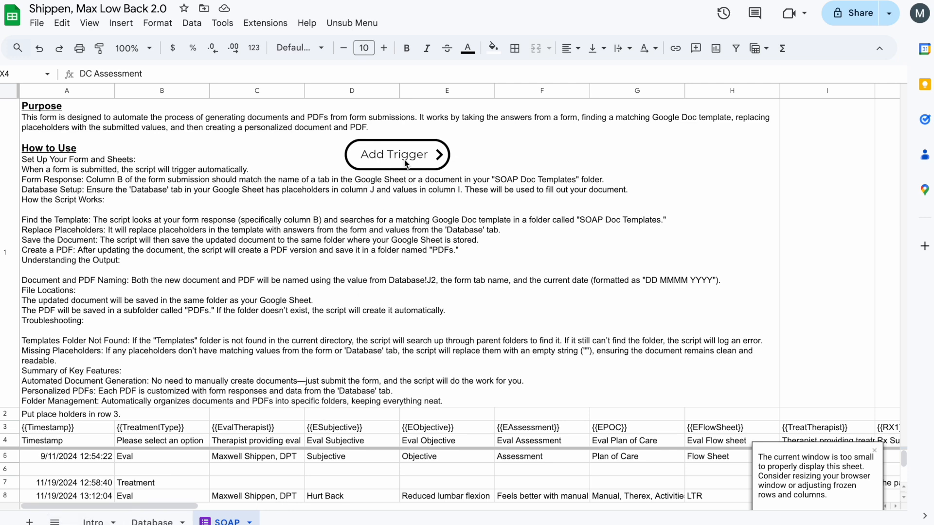
click(174, 138)
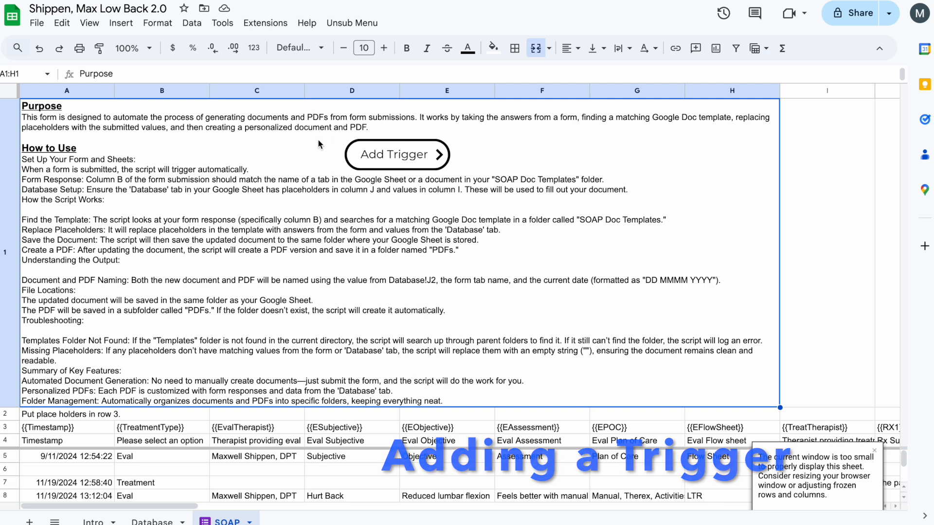
click(374, 152)
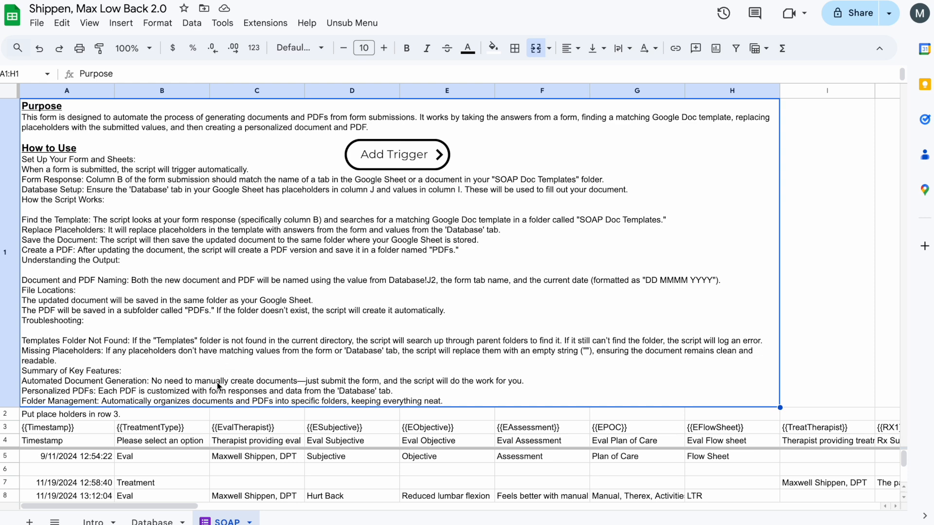
Examine the form placeholders in row 3 of the SOAP sheet, up to {{EFlowSheet}} in column H.
key(Down)
key(Down)
key(Down)
key(Up)
key(Right)
key(Right)
key(Right)
key(Right)
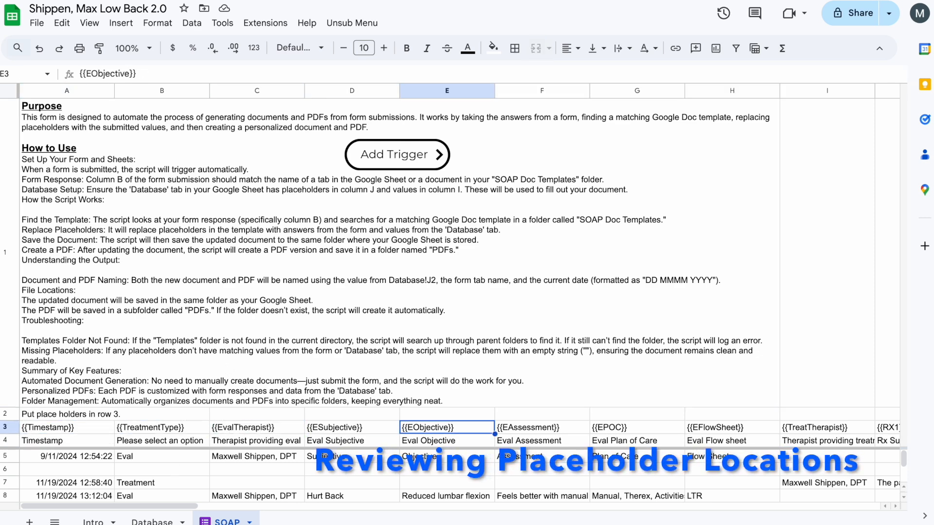
key(Right)
key(Right)
key(Right)
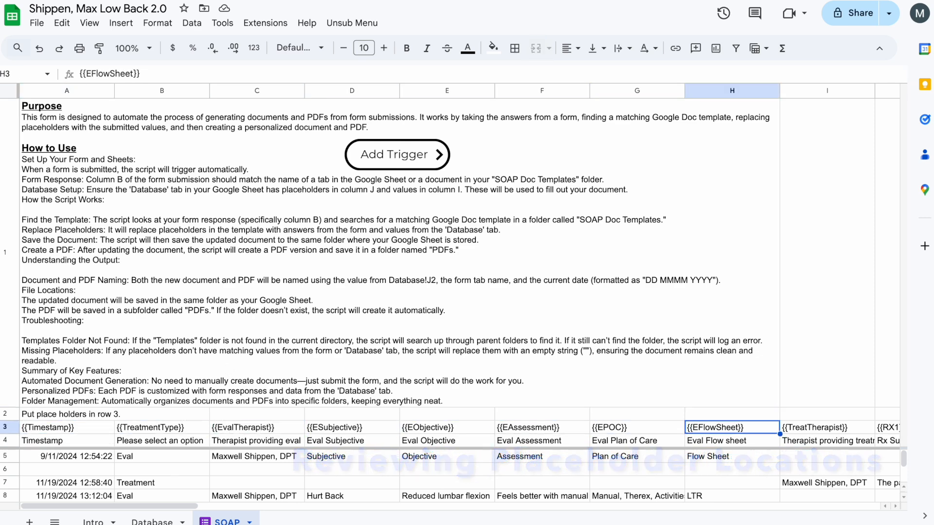
Examine the Placeholders and Answers columns at the start of the Database sheet, then return to the SOAP sheet.
click(152, 521)
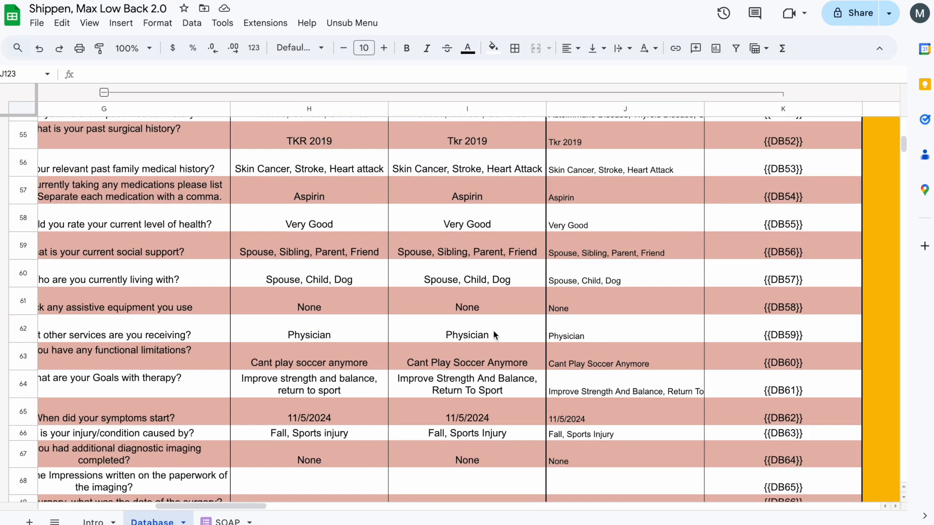
scroll(494, 334, right, 3)
scroll(494, 334, up, 15)
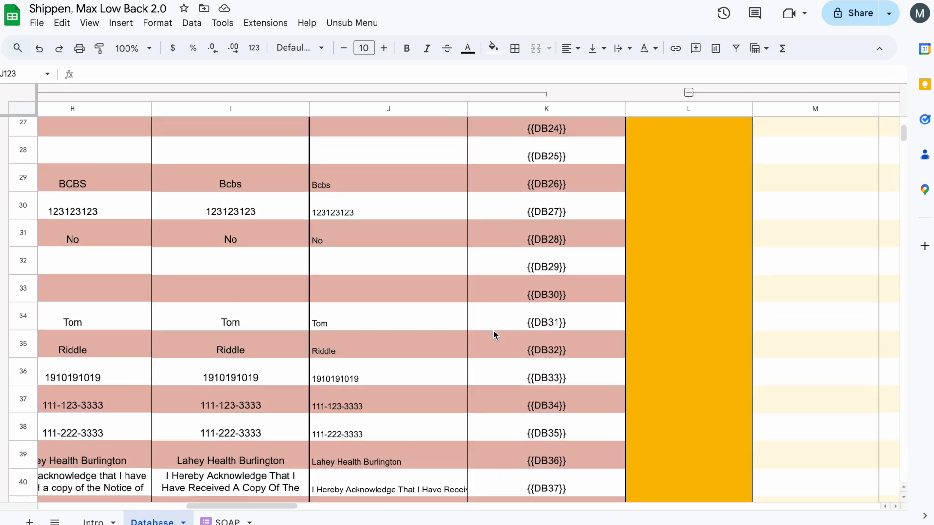
scroll(493, 331, up, 10)
click(533, 232)
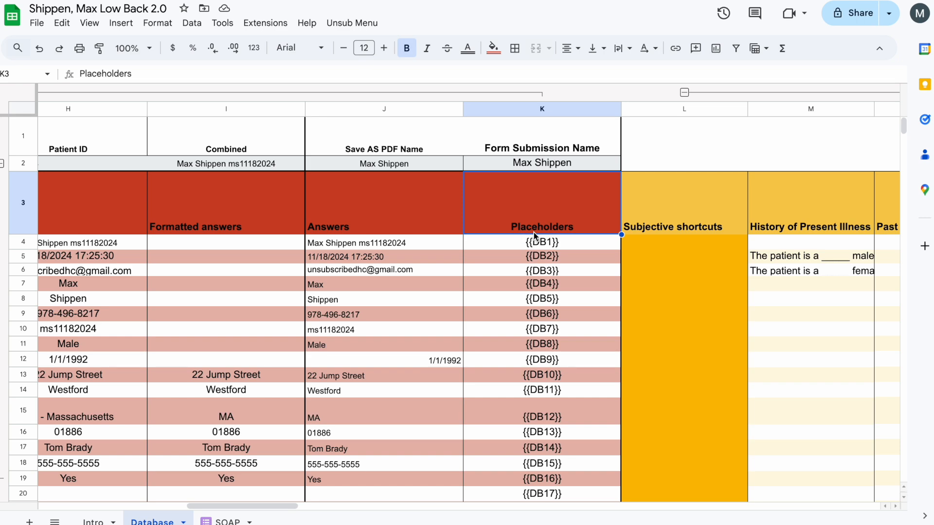
key(Down)
key(Down)
click(411, 240)
key(Down)
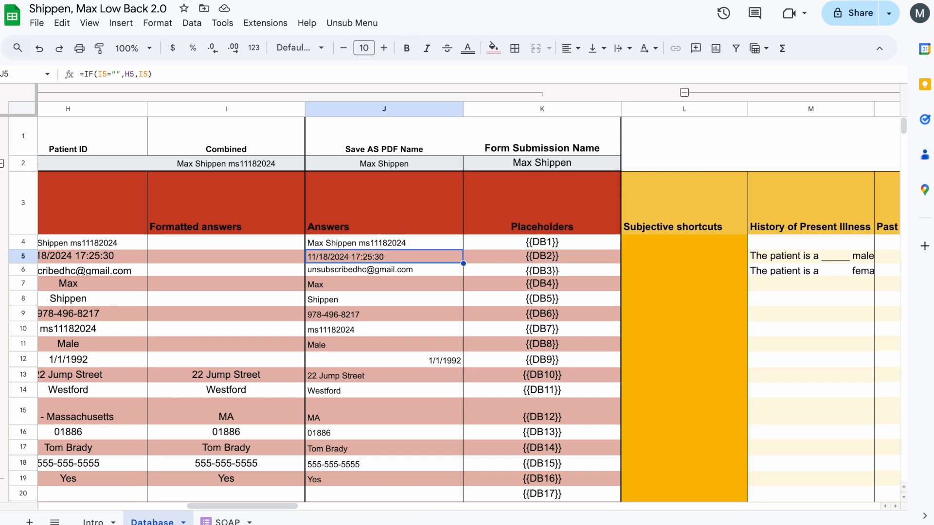
click(228, 522)
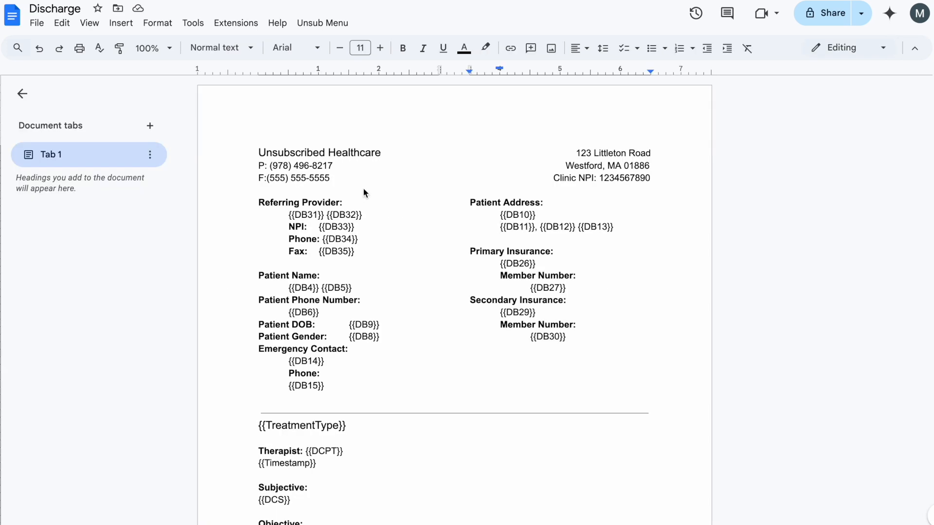
Examine the referring provider and patient detail placeholders in the Discharge template document.
scroll(363, 204, down, 1)
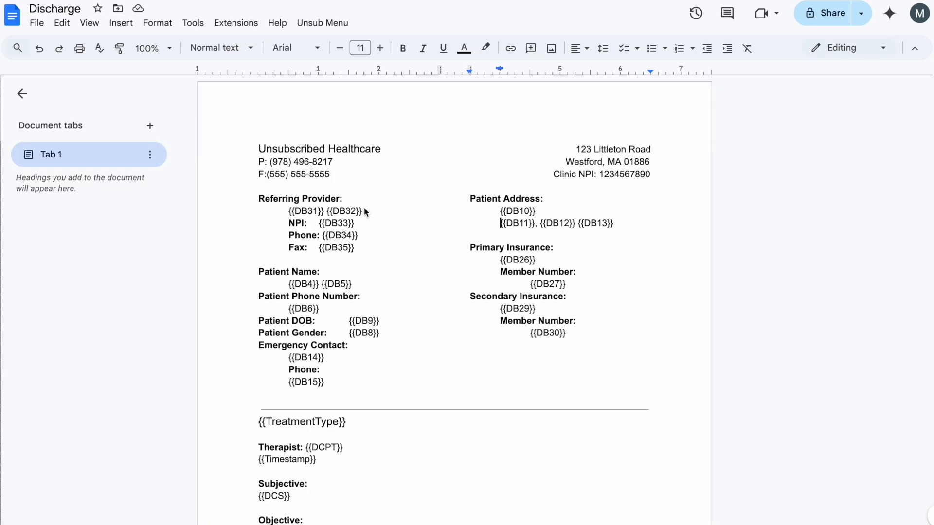
scroll(365, 212, down, 1)
scroll(364, 207, down, 3)
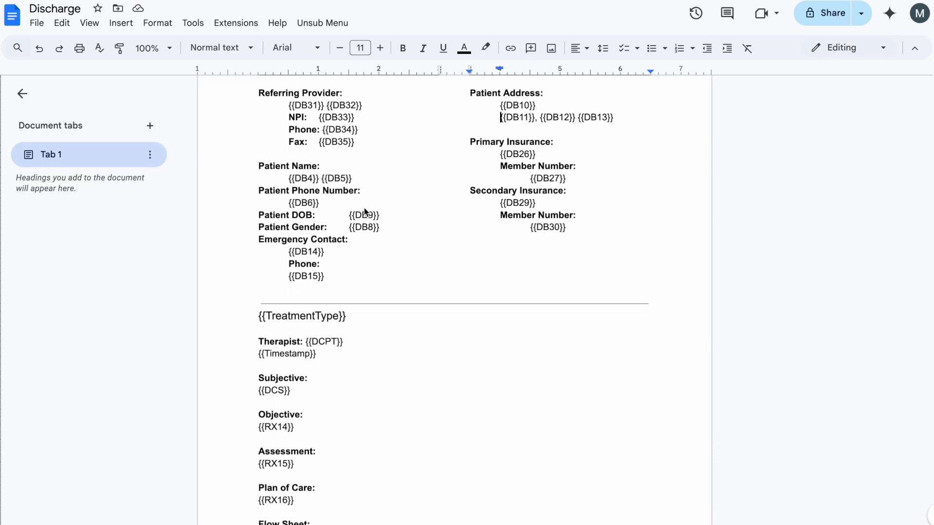
scroll(364, 208, up, 4)
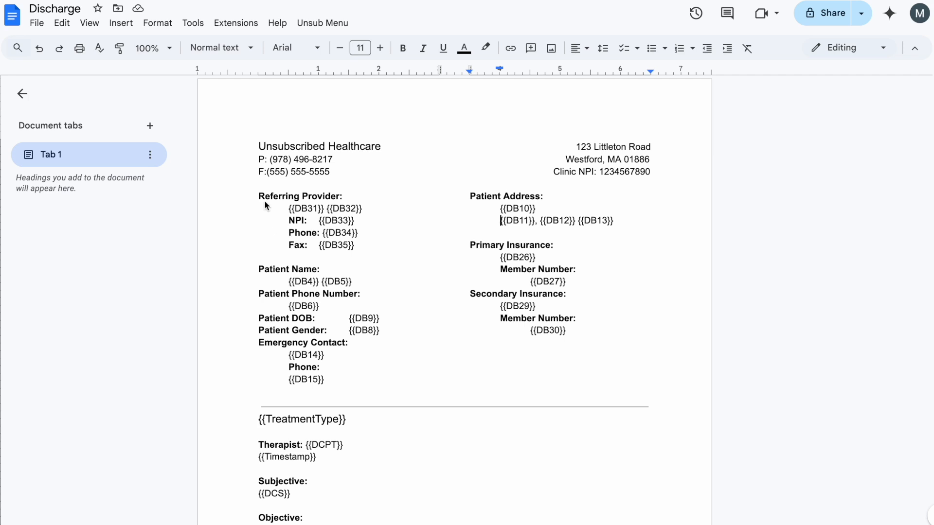
click(289, 207)
drag(289, 207, 380, 251)
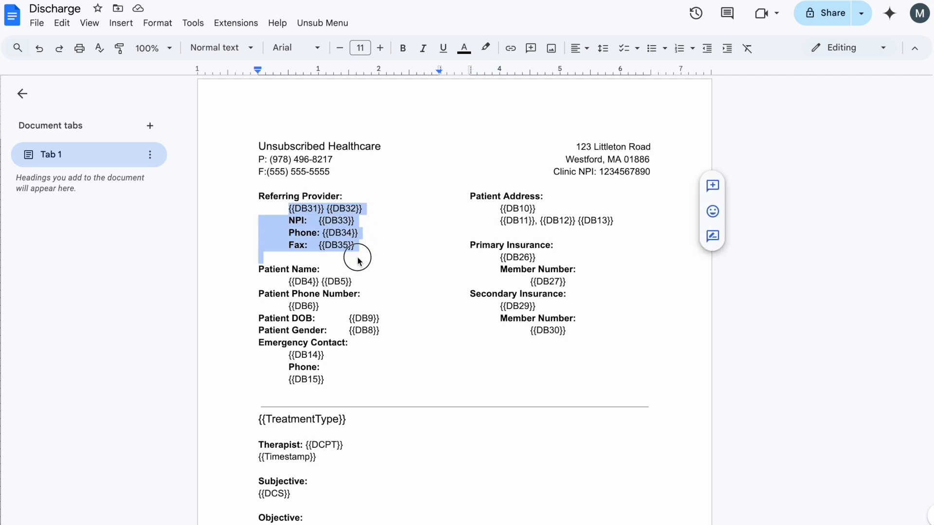
click(326, 227)
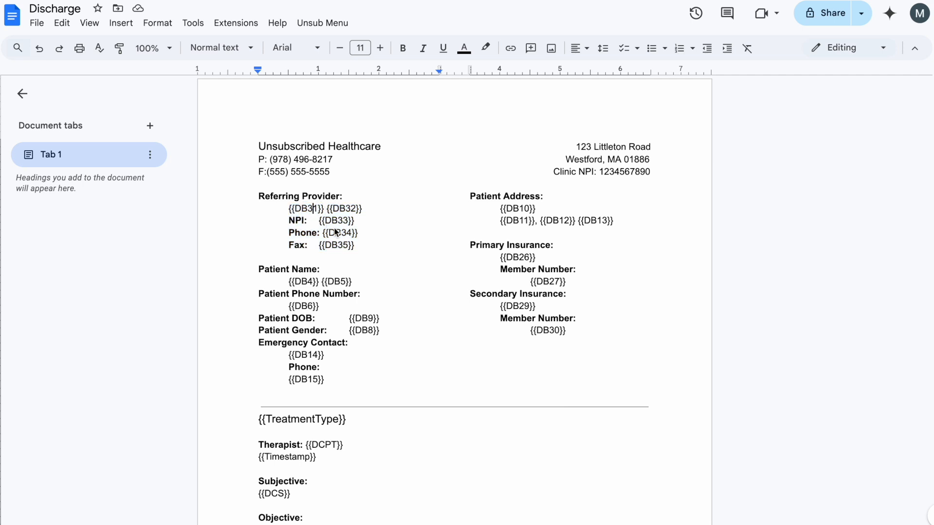
Examine the therapist, Subjective, Objective, Assessment, Plan of Care and Flow Sheet placeholders under {{TreatmentType}} in the Discharge template.
scroll(334, 229, down, 4)
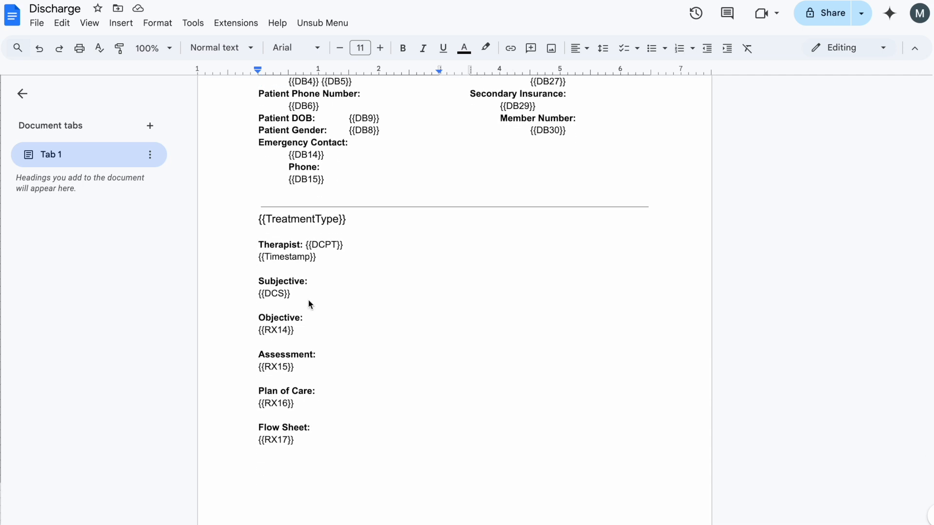
drag(309, 245, 343, 245)
drag(262, 294, 291, 295)
drag(264, 331, 300, 335)
drag(260, 368, 295, 368)
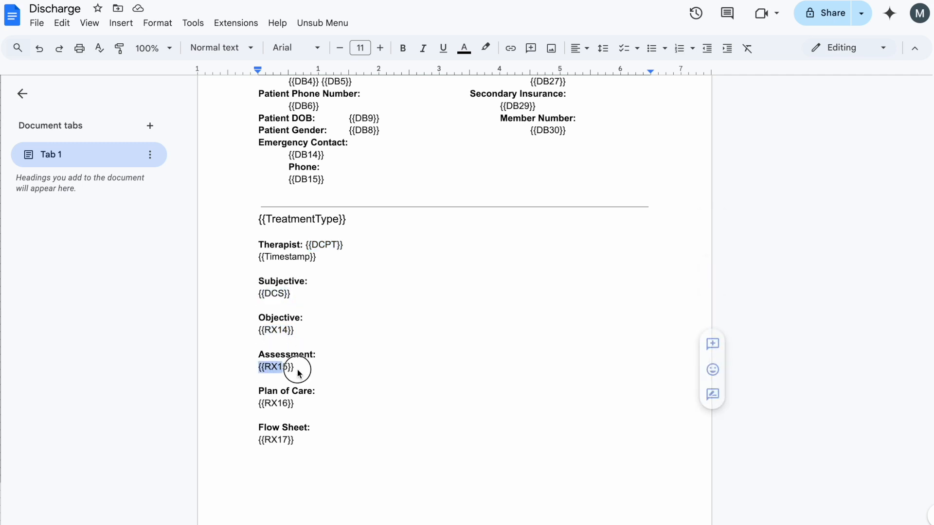
drag(254, 390, 317, 404)
click(268, 431)
drag(268, 433, 295, 441)
click(378, 331)
drag(266, 235, 339, 471)
Review the Discharge template's clinic header and patient information block above the divider line.
scroll(361, 319, up, 5)
drag(261, 117, 592, 363)
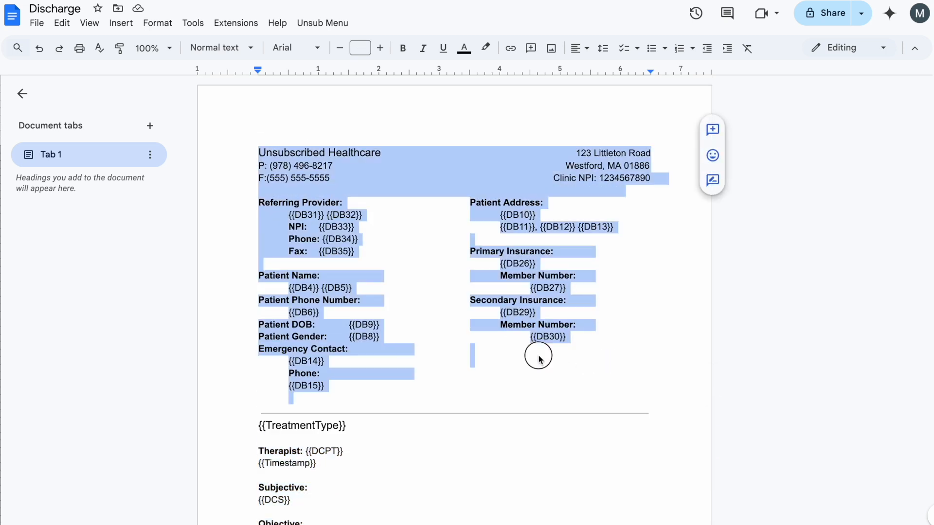
click(539, 360)
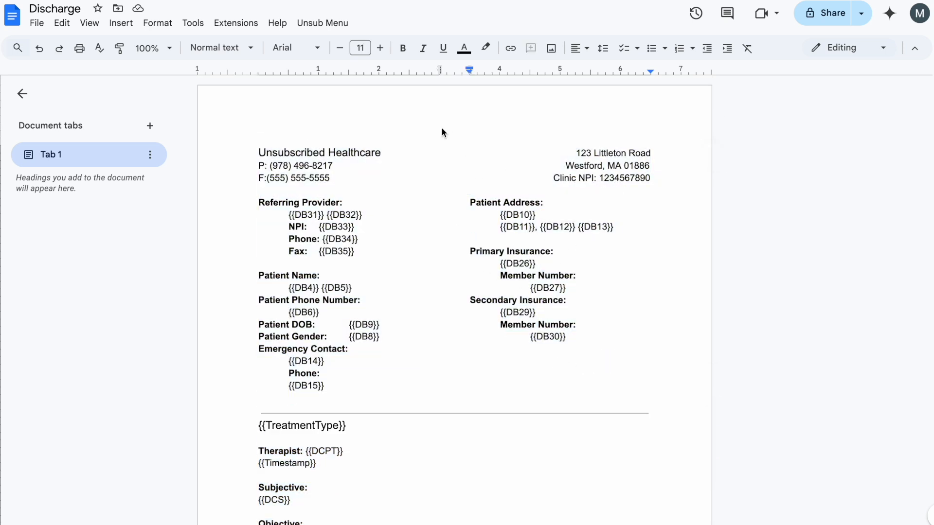
Return to the patient's spreadsheet and run Add Trigger on the SOAP sheet again.
click(436, 0)
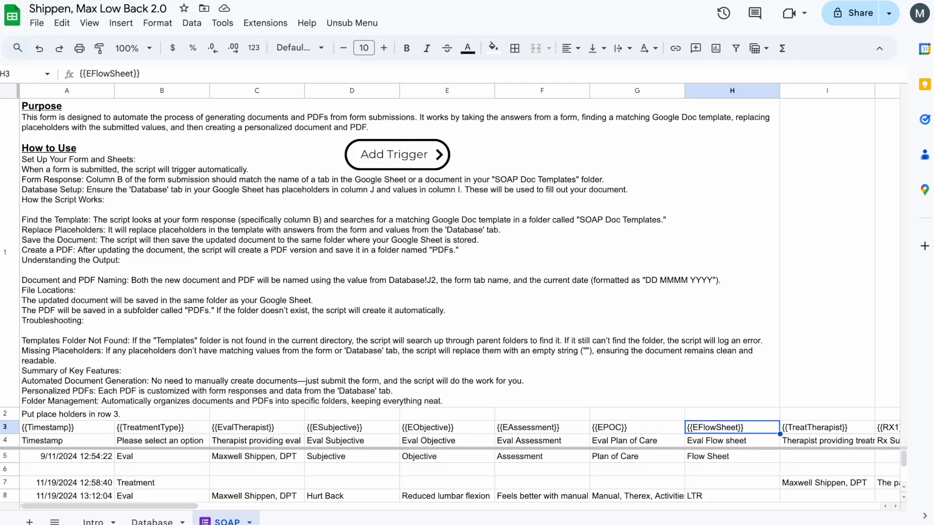
click(392, 162)
Switch to the patient's Google Drive folder, open the Low Back 2.0 form and preview it.
click(273, 0)
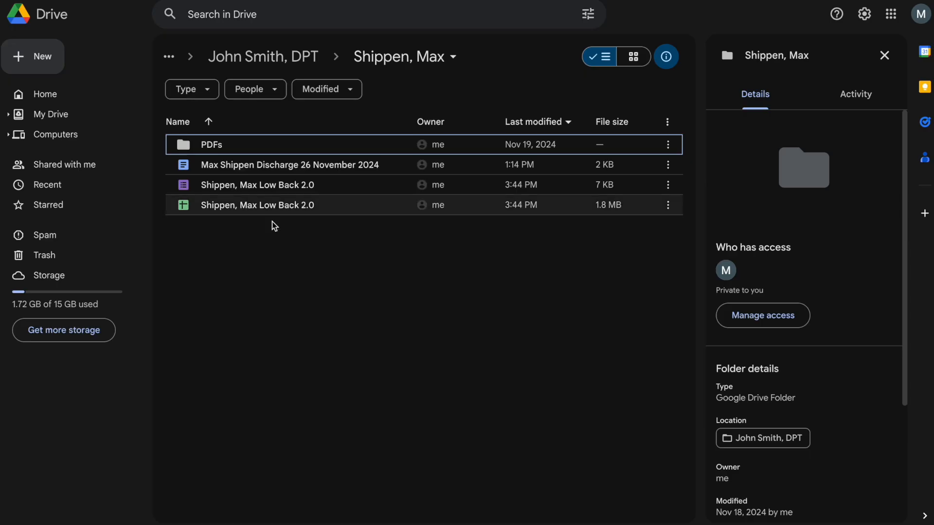
double_click(225, 192)
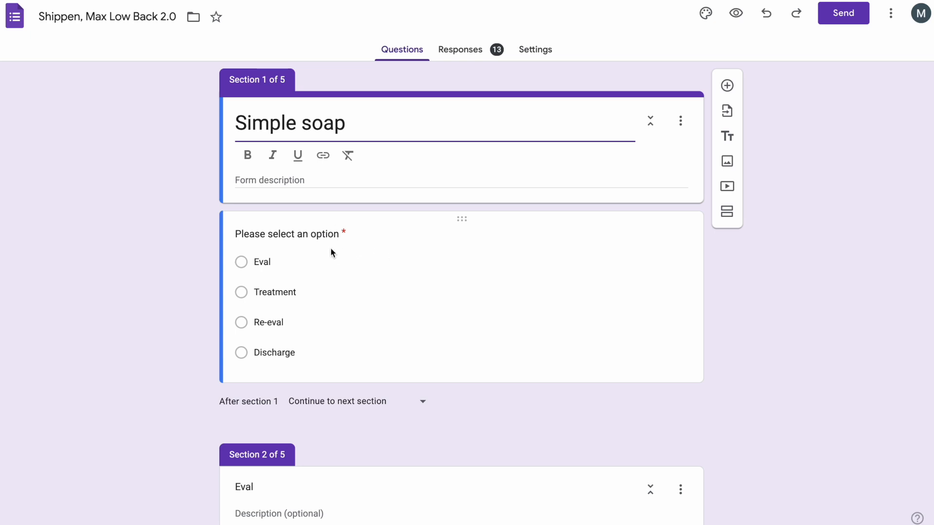
click(736, 13)
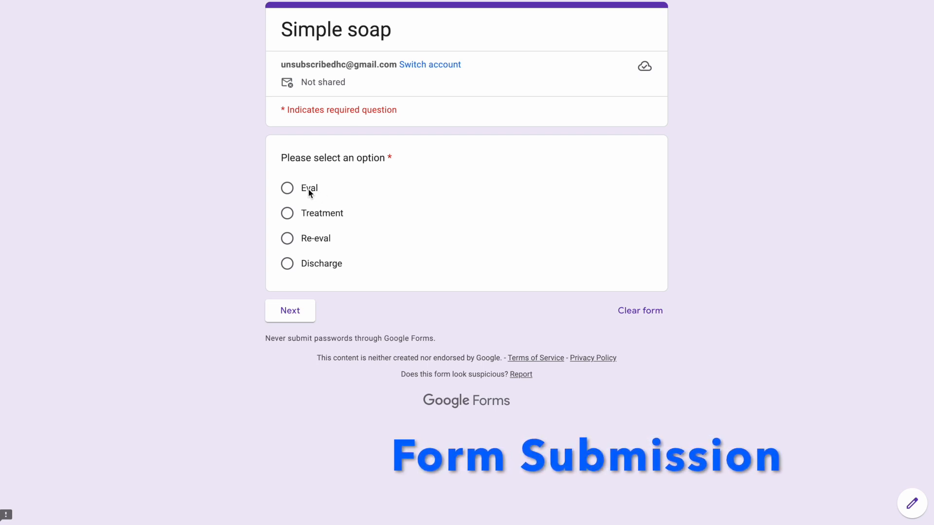
Choose Discharge in the Simple soap form, continue to its section and select the second therapist as Therapist providing DC.
click(314, 263)
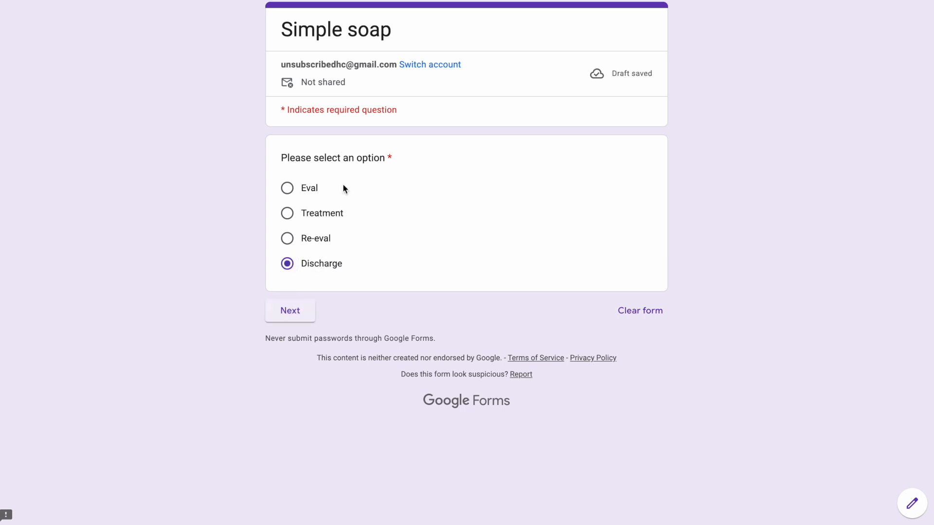
click(290, 311)
scroll(365, 216, down, 1)
click(391, 201)
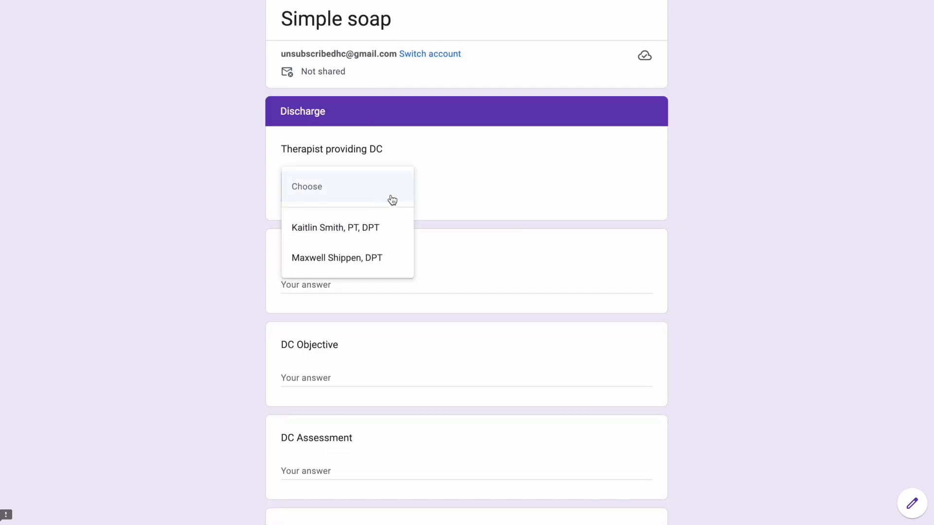
click(373, 259)
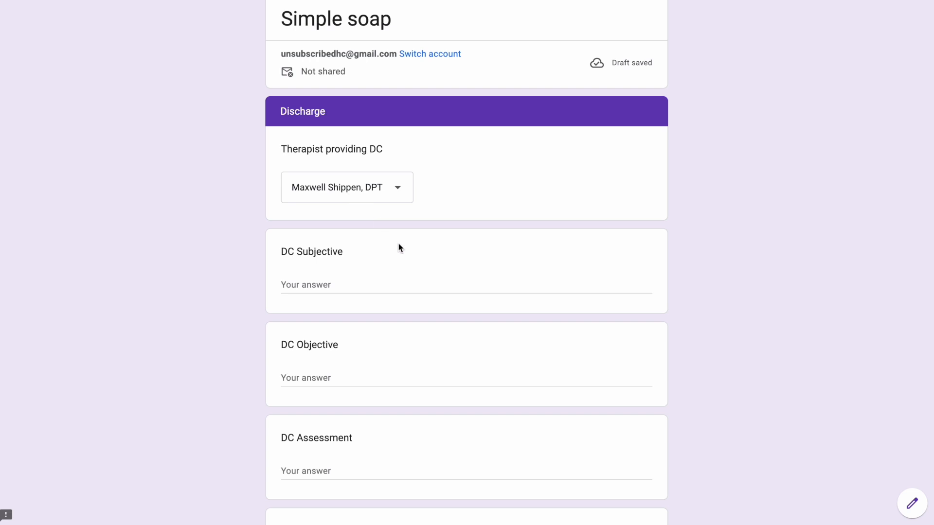
Fill in DC Subjective with the note reporting full resolution of low back pain and return to soccer without limitations.
scroll(399, 248, down, 1)
click(342, 236)
text(The patient reports full resolution of low back pain and discomfort. They state they have returned to their sport of soccer without limitations. The patient denies any pain, stiffness, or functional restrictions in activities of daily living (ADLs) or athletic performance. They feel confident in maintaining their current activity level and preventing future injuries through the exercises learned during therapy.)
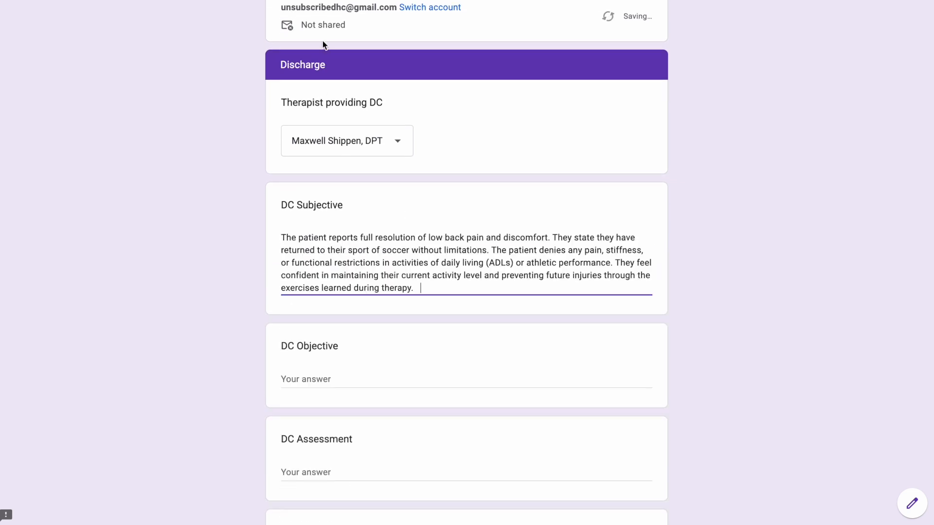
key(super+Tab)
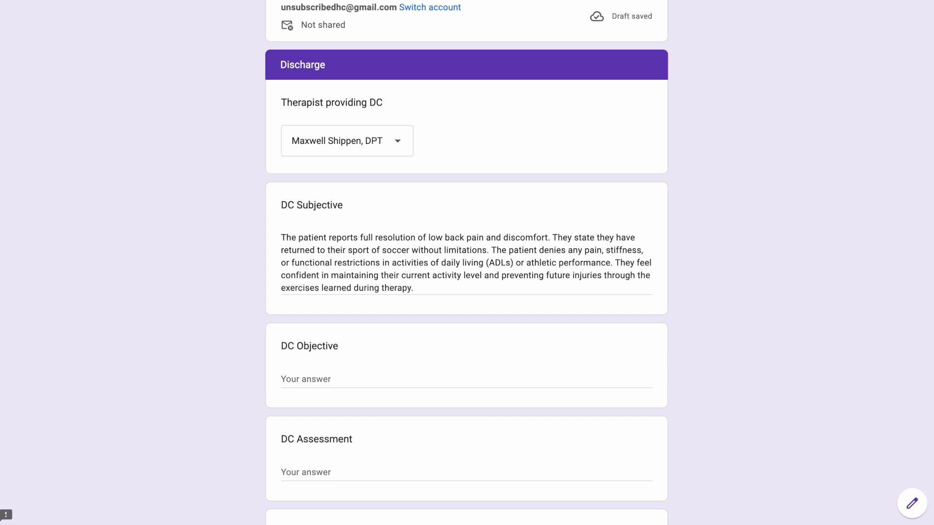
Fill in DC Objective with the findings on full pain-free lumbar ROM, 5/5 strength, functional testing, special tests and outcome measures.
key(super+Tab)
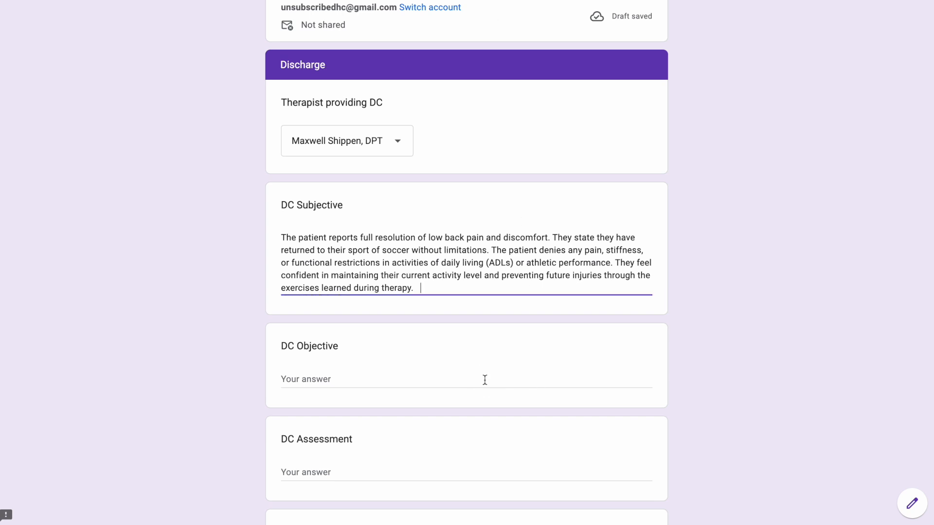
text(Range of Motion (ROM):  Lumbar Spine: Full, pain-free in all planes. Strength Testing:  Core Stability: 5/5 Lumbar Extensors: 5/5 Hip Flexors, Extensors, and Abductors: 5/5 bilaterally. Functional Testing:  Single-Leg Balance: 30+ seconds bilaterally, no compensations. Double-Leg Squat: Full depth, symmetrical, no pain. Sport-Specific Movements (e.g., jumping, sprinting, twisting): Performed with proper mechanics, no limitations. Special Tests:  Straight Leg Raise: Negative bilaterally. Prone Instability Test: Negative. Outcome Measures:  Oswestry Disability Index: 0% (minimal/no disability). Fear-Avoidance Beliefs Questionnaire: Within normal limits.)
key(ctrl+z)
click(360, 145)
text(Range of Motion (ROM):  Lumbar Spine: Full, pain-free in all planes. Strength Testing:  Core Stability: 5/5 Lumbar Extensors: 5/5 Hip Flexors, Extensors, and Abductors: 5/5 bilaterally. Functional Testing:  Single-Leg Balance: 30+ seconds bilaterally, no compensations. Double-Leg Squat: Full depth, symmetrical, no pain. Sport-Specific Movements (e.g., jumping, sprinting, twisting): Performed with proper mechanics, no limitations. Special Tests:  Straight Leg Raise: Negative bilaterally. Prone Instability Test: Negative. Outcome Measures:  Oswestry Disability Index: 0% (minimal/no disability). Fear-Avoidance Beliefs Questionnaire: Within normal limits.)
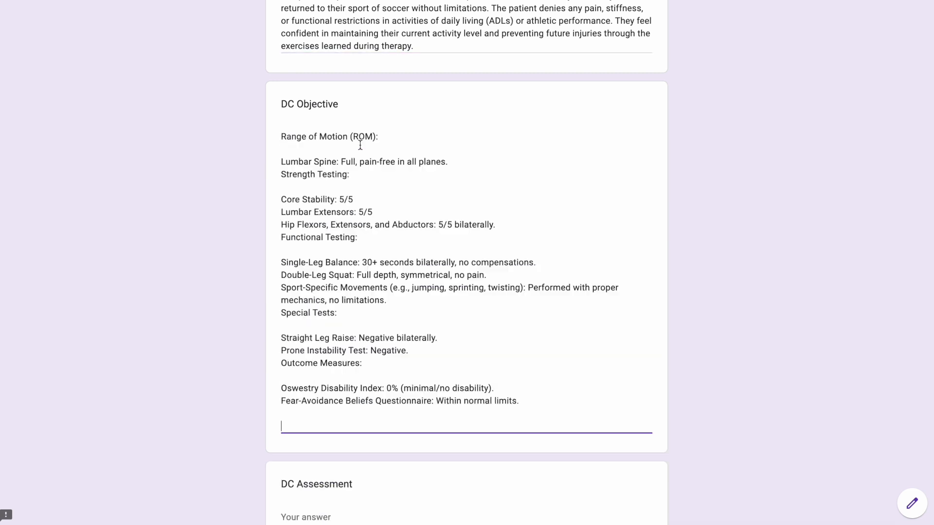
Fill in DC Assessment with the note that the patient has met all established physical therapy goals and understands the home exercise program.
key(super+Tab)
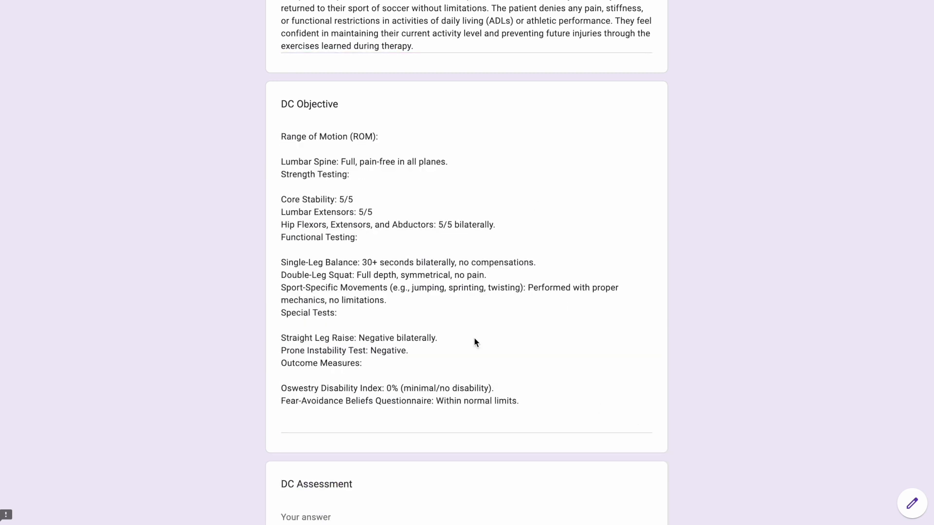
click(357, 515)
text(The patient has successfully met all established goals for physical therapy. They have achieved full lumbar spine mobility, optimal core and lower extremity strength, and functional capacity for return to sport. No signs of recurrent dysfunction or compensatory movement patterns were observed. The patient demonstrates an excellent understanding of their home exercise program and injury prevention strategies.)
scroll(358, 515, down, 7)
Fill in DC Plan of care with the discharge, home exercise program, follow-up and patient education notes.
key(super+Tab)
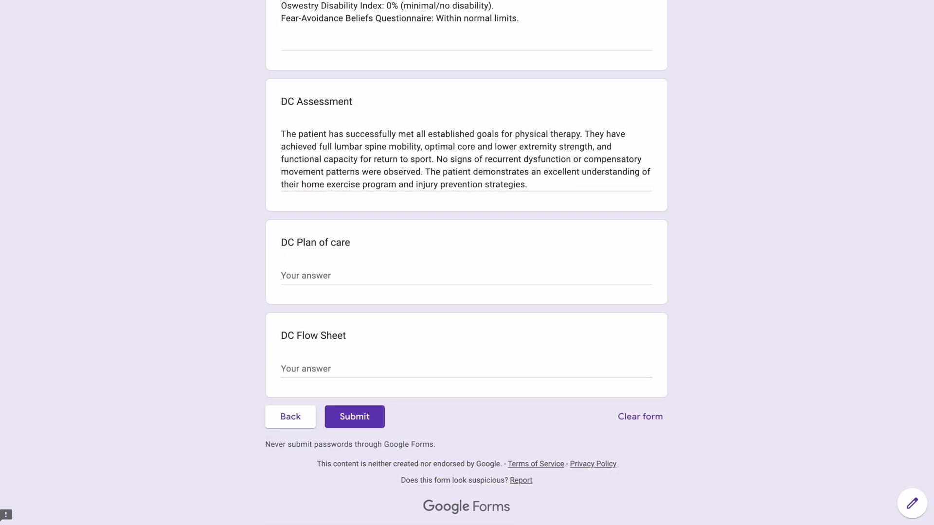
key(super+Tab)
click(380, 263)
text(Discharge: Patient discharged from physical therapy. Home Exercise Program (HEP): Core strengthening: Plank, Side Plank, Dead Bug. Flexibility exercises: Child's Pose, Cat-Cow Stretch, Hamstring Stretch. Sport-specific warm-up and conditioning drills. Follow-Up: Patient instructed to return for re-evaluation or consultation if symptoms recur. Patient Education: Reinforced proper body mechanics, posture during sport, and signs of potential recurrence.)
Fill in DC Flow Sheet with the plank, deadlift, sport-specific drill and agility training entries, and submit the form.
key(super+Tab)
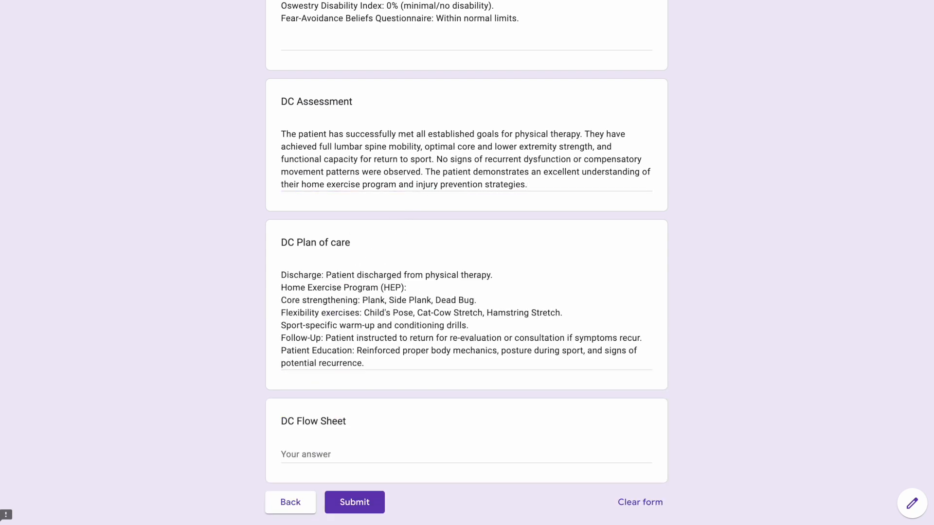
key(super+Tab)
click(378, 454)
text(Core Stabilization (Plank)	Moderate (20s hold)	3 sets	Mild fatigue, no pain reported. Deadlifts (bodyweight)	Moderate	3 x 10	Improved mechanics, no pain. Sport-Specific Drills	High	10-minute duration	Excellent performance, no issues. Agility Training	High	3 x 1-minute drills	Fully recovered, ready for discharge.)
scroll(375, 421, down, 3)
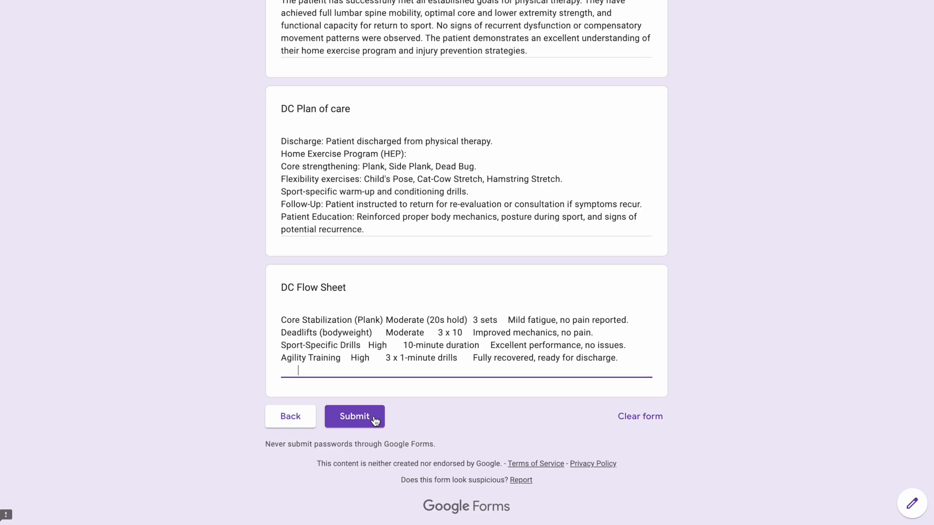
click(375, 419)
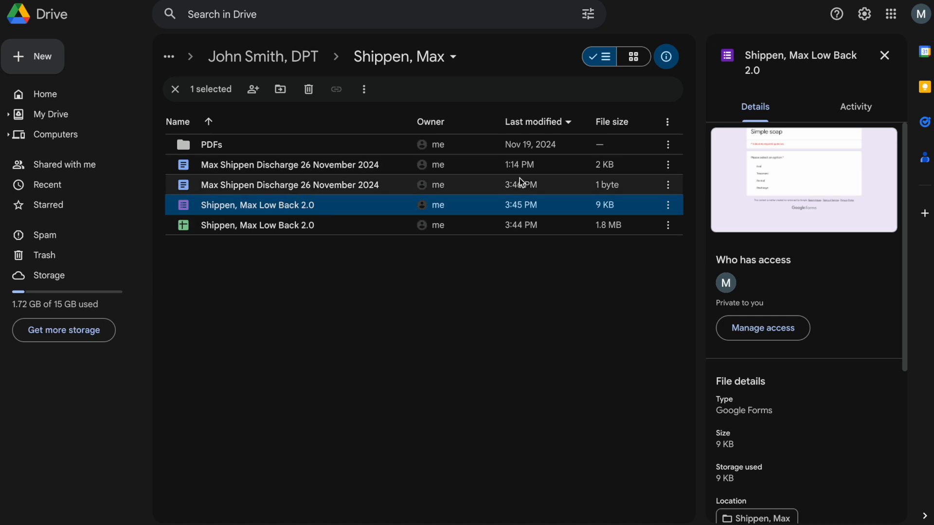
Open the newly generated 26 November 2024 discharge document from the patient's Drive folder and review its patient details and SOAP sections.
double_click(325, 191)
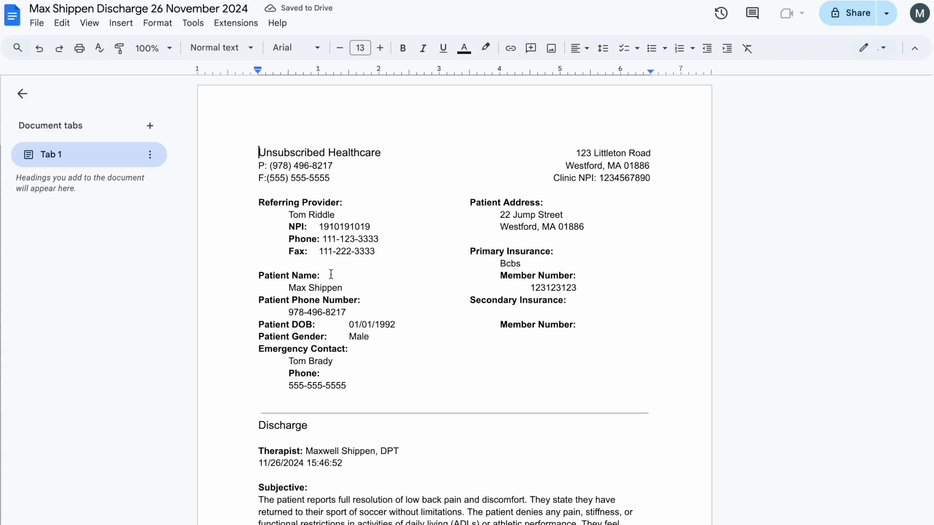
click(259, 200)
drag(259, 202, 519, 286)
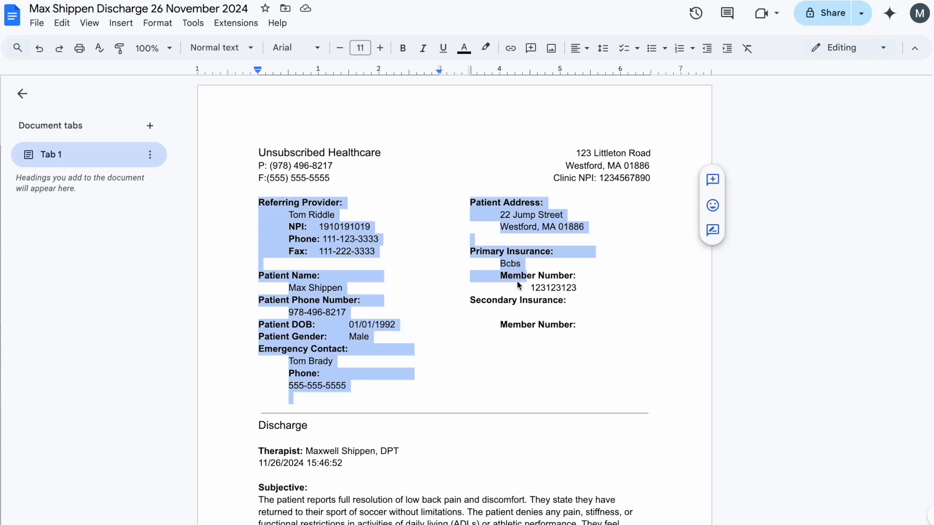
click(519, 286)
scroll(512, 292, down, 1)
scroll(511, 292, down, 4)
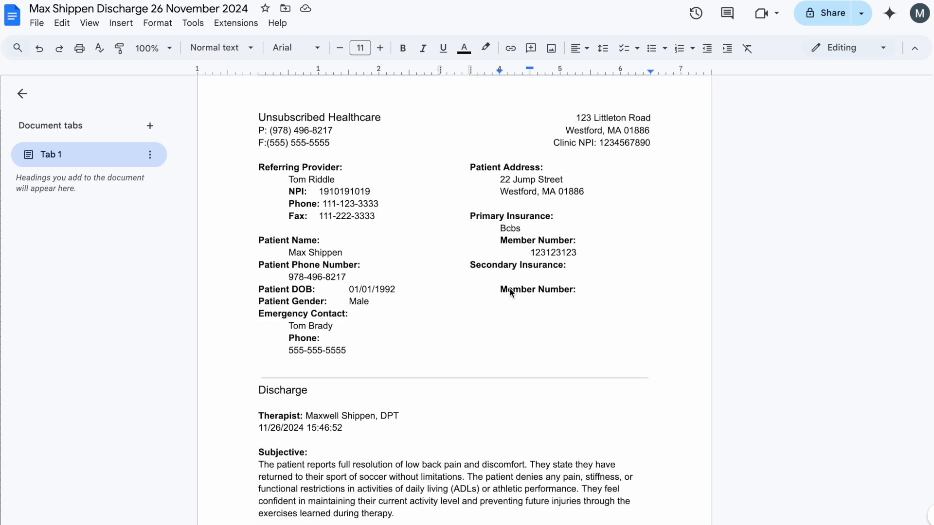
scroll(509, 292, down, 2)
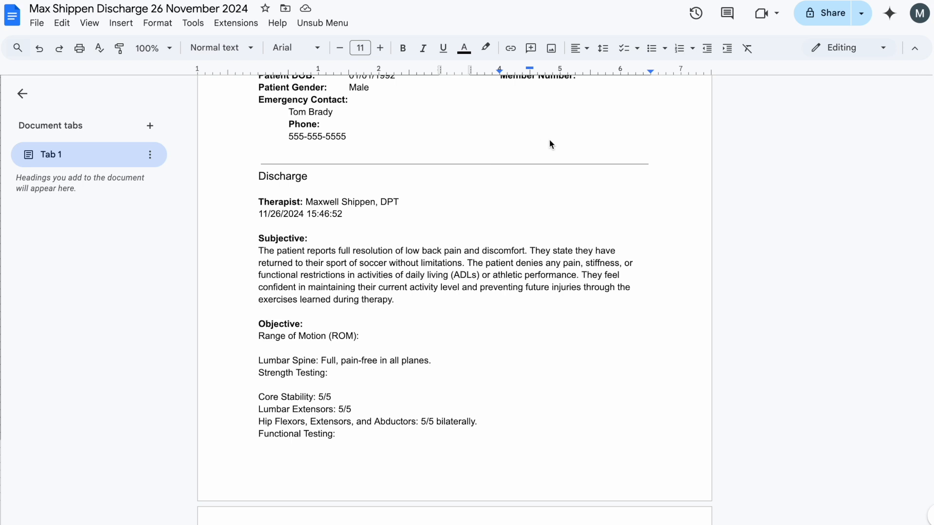
scroll(265, 207, down, 2)
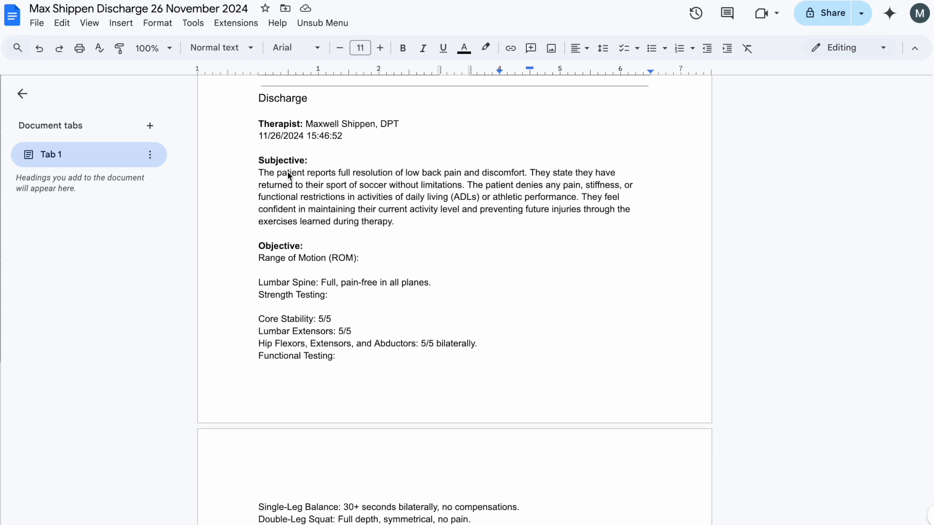
scroll(288, 176, down, 5)
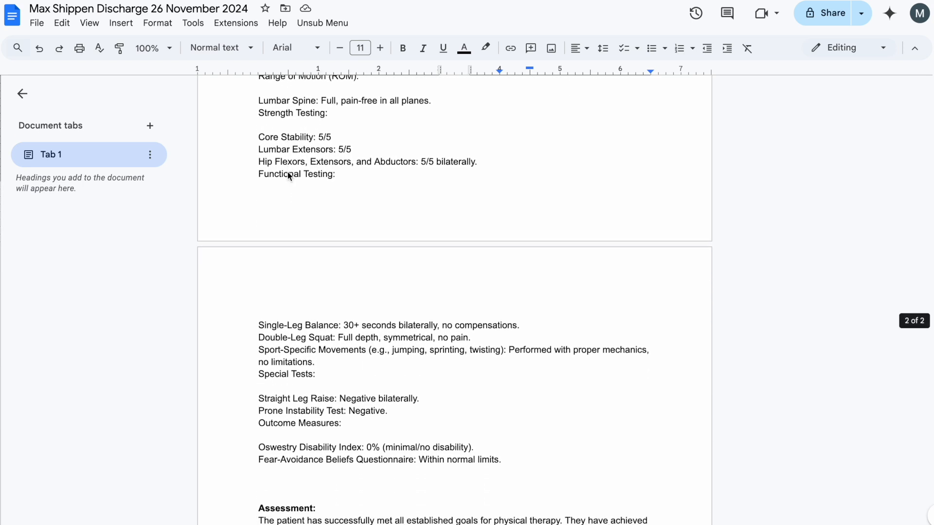
scroll(288, 176, down, 8)
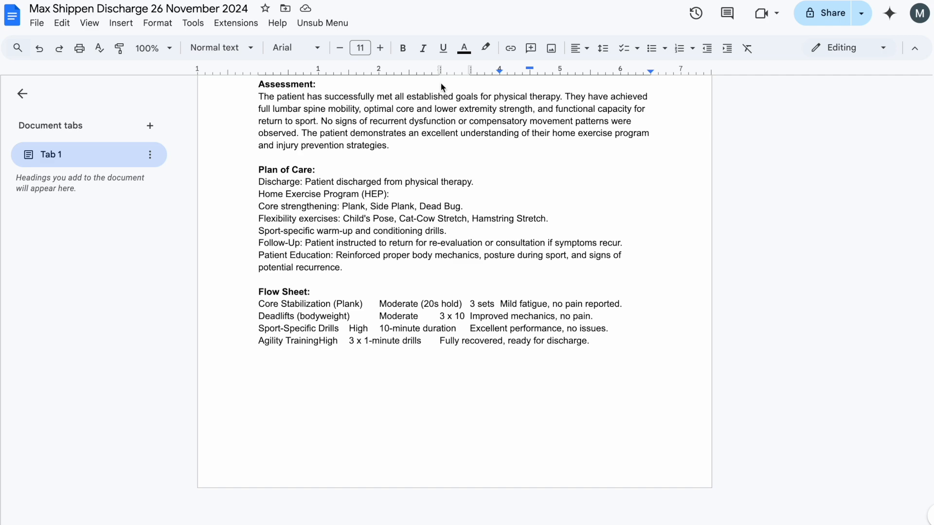
scroll(392, 142, up, 4)
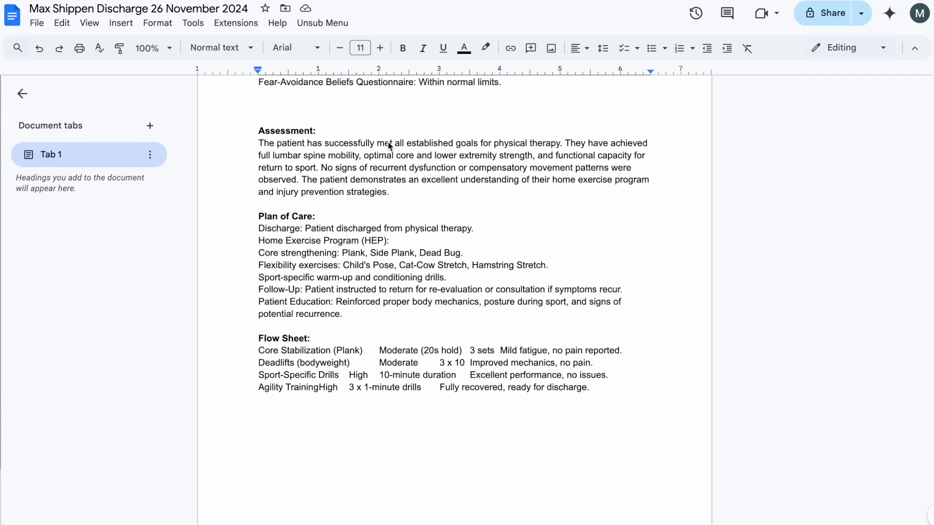
scroll(387, 141, up, 12)
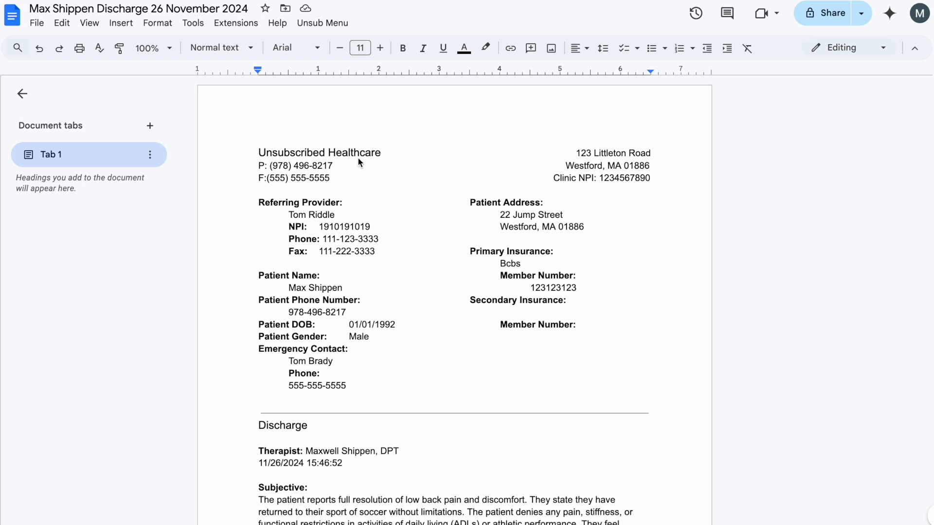
click(37, 23)
mouse_move(101, 159)
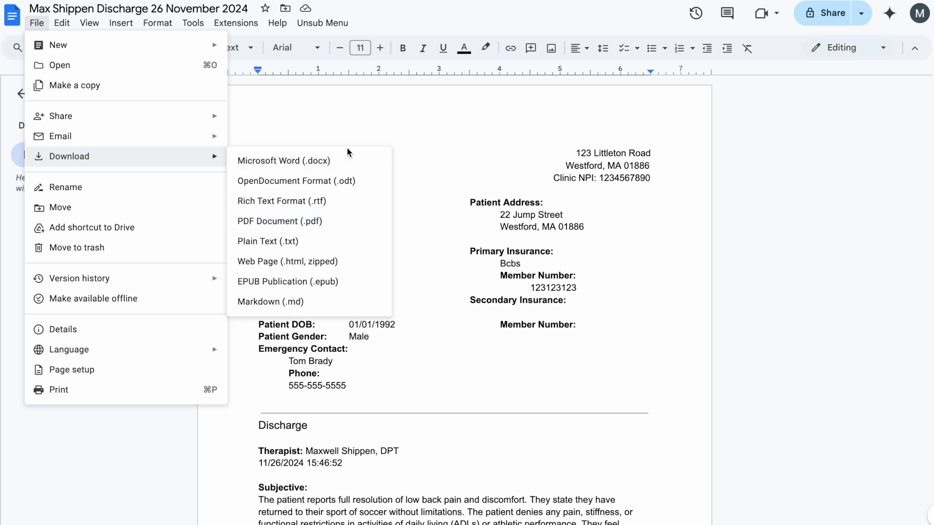
click(363, 126)
Run the custom Save as PDF command on the discharge document, authorizing Untitled project to access Google Drive and Docs.
click(322, 23)
click(324, 45)
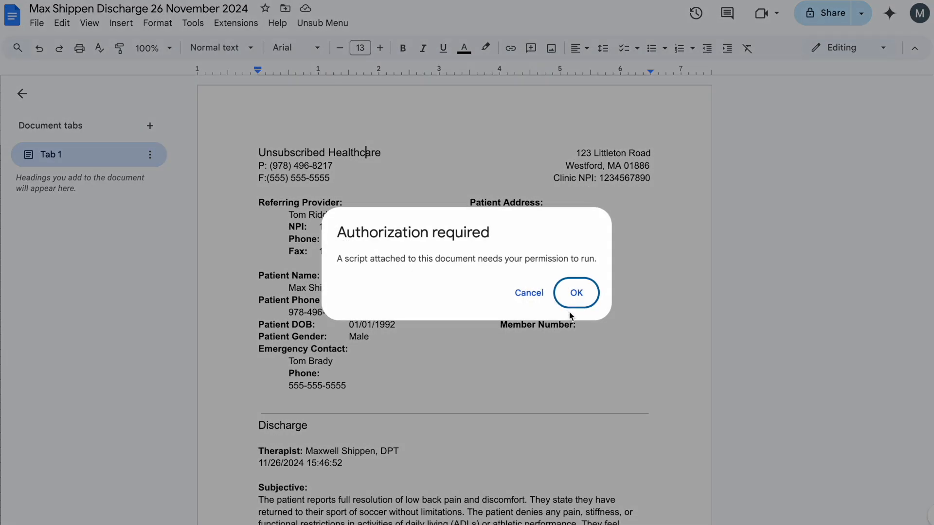
click(574, 296)
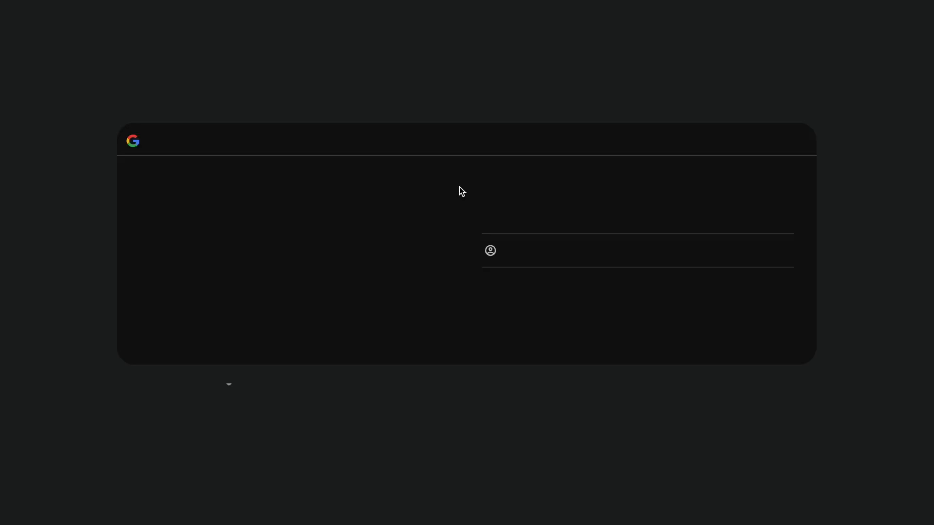
click(576, 222)
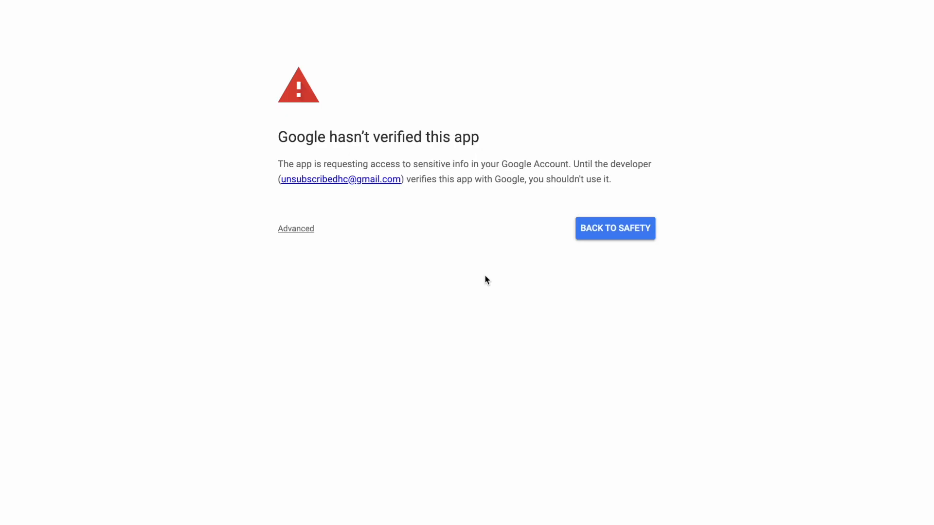
click(308, 228)
click(314, 318)
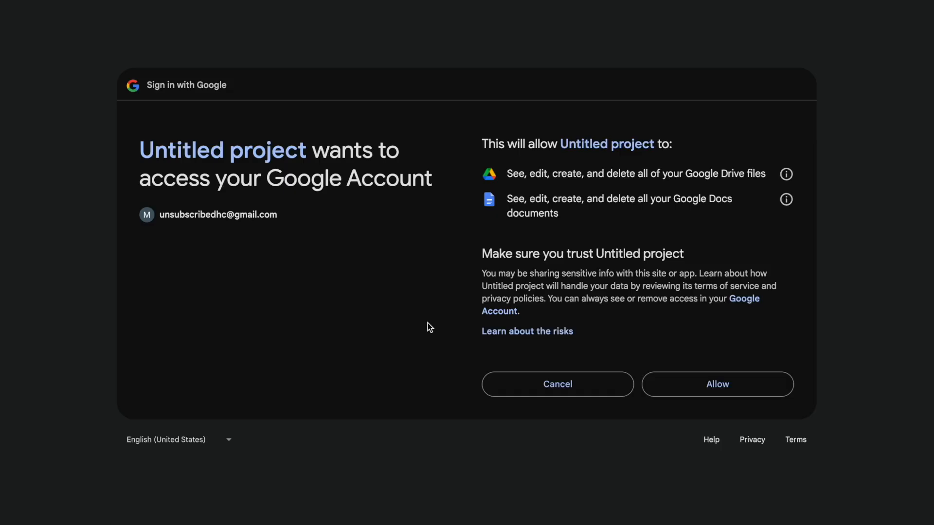
click(717, 395)
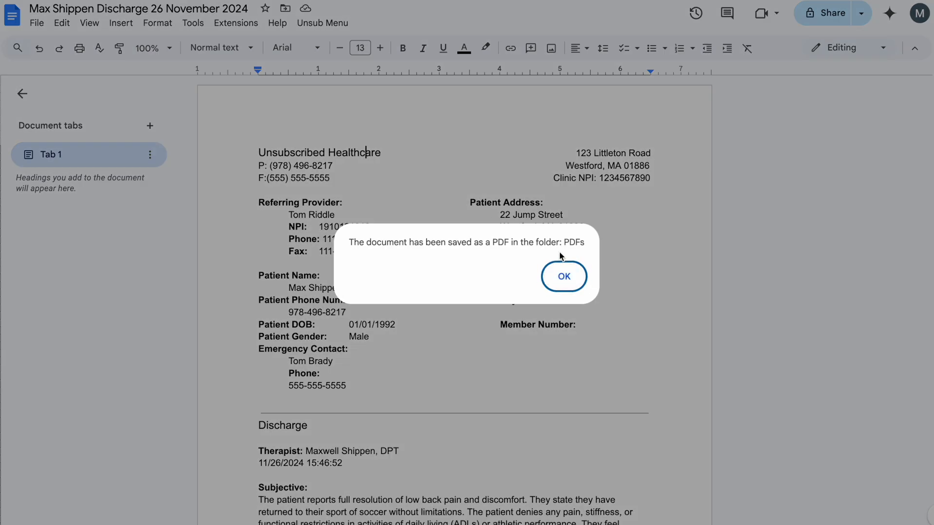
drag(564, 243, 584, 244)
click(569, 284)
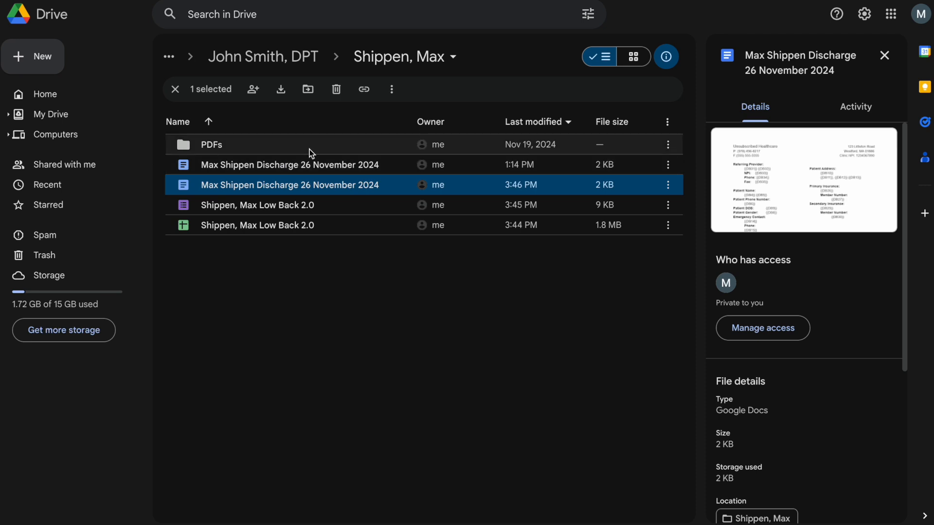
Open the PDFs folder in the patient's Drive folder and check the saved 26 November 2024 discharge PDF.
click(303, 142)
double_click(304, 143)
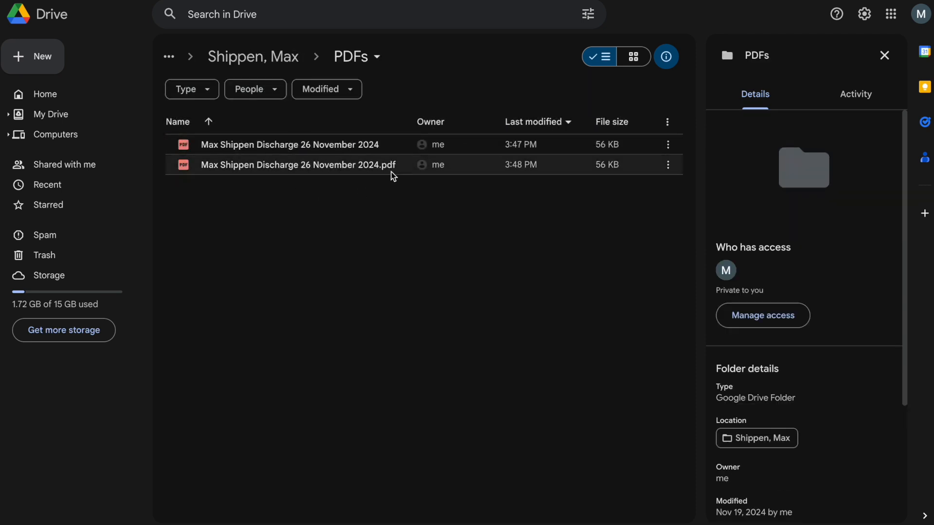
click(336, 170)
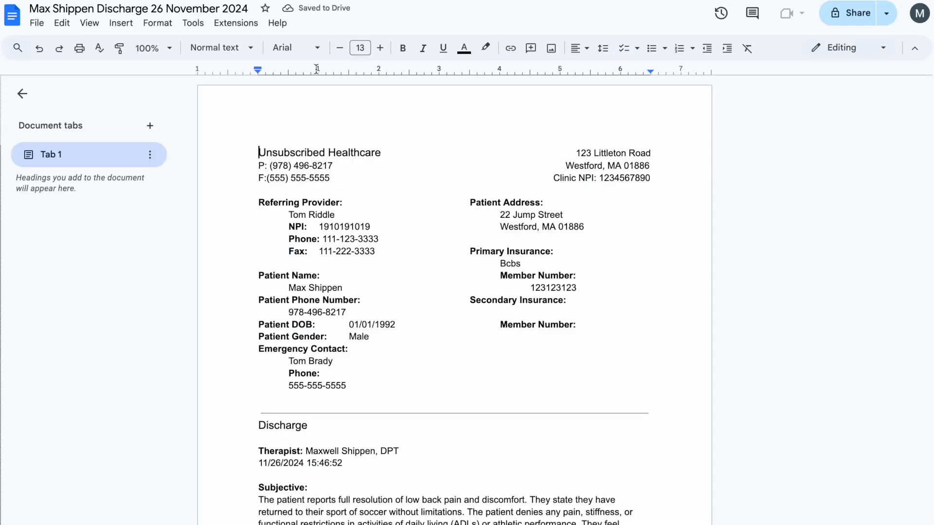
Return to the discharge document and examine its custom Save as PDF command and the discharge note's layout.
click(326, 23)
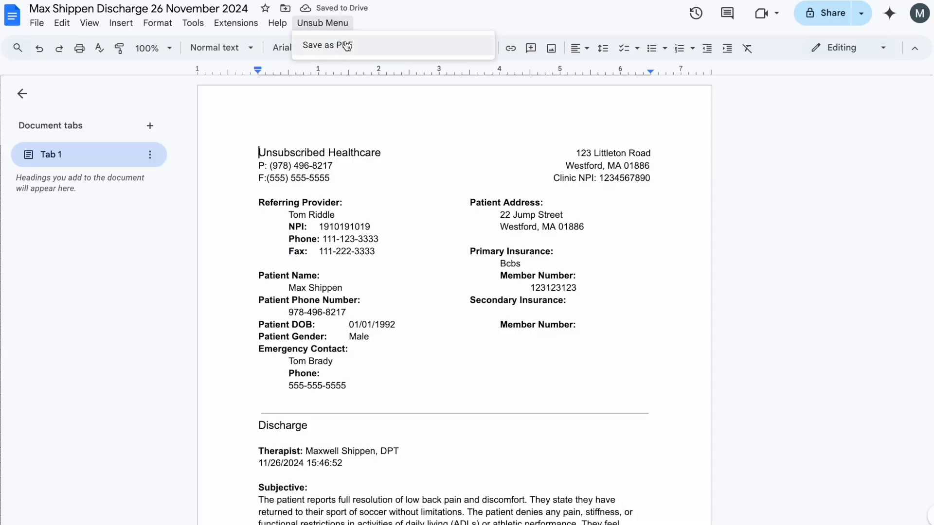
click(368, 166)
scroll(357, 184, down, 3)
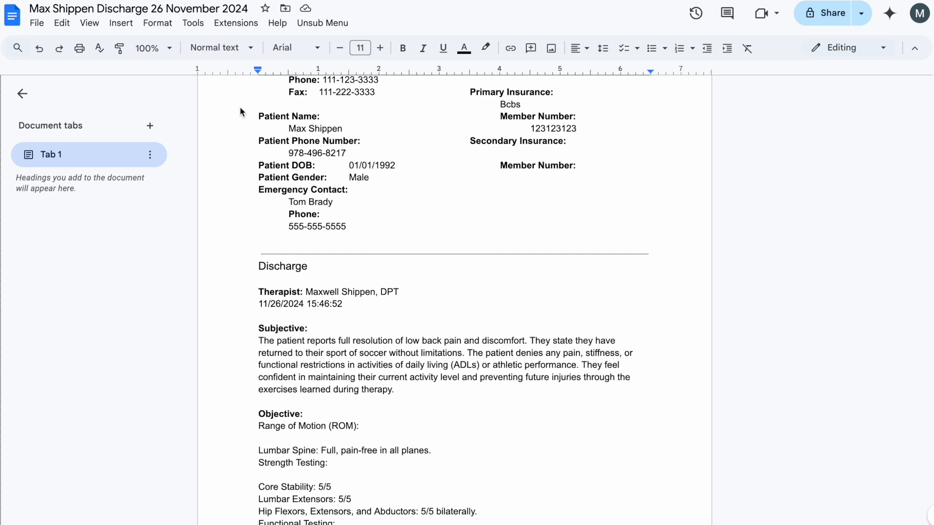
scroll(341, 226, down, 1)
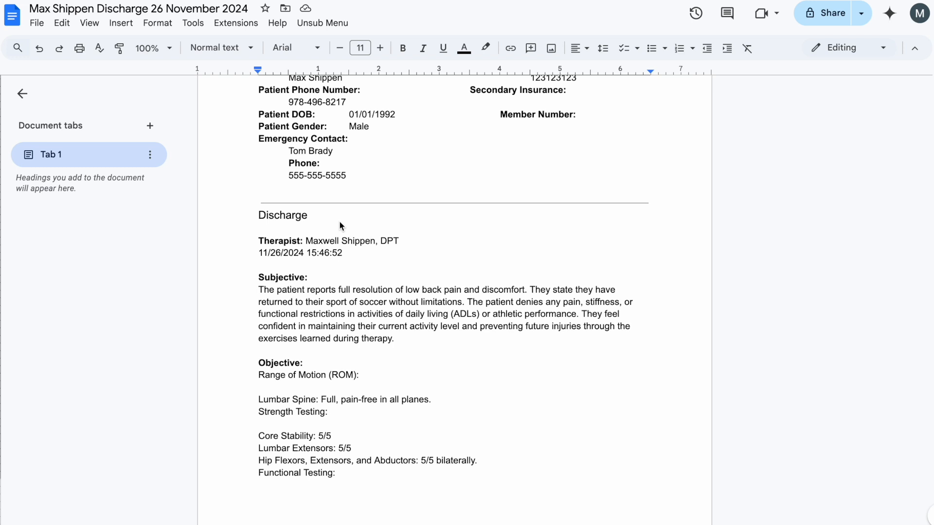
scroll(341, 226, down, 1)
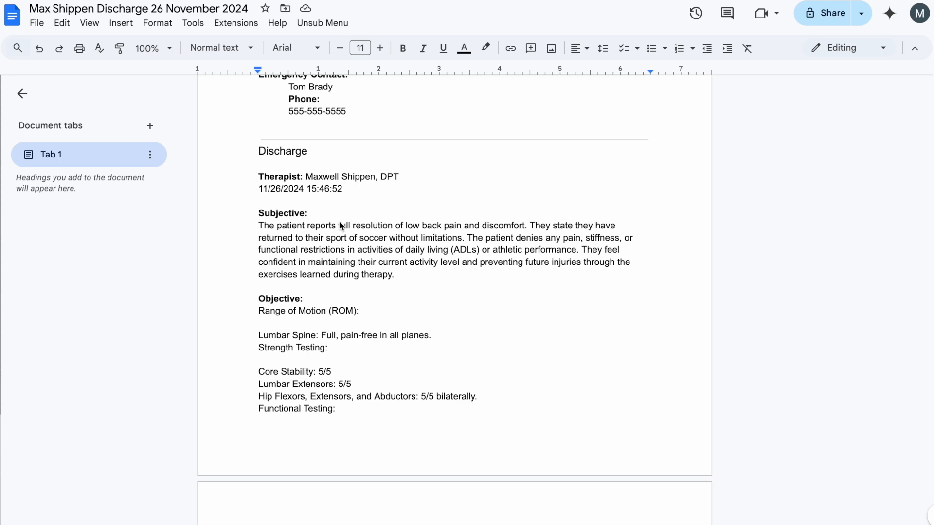
Switch to the Low Back 2.0 form editor and compare its note-type options with the documents in the SOAP Form Doc Templates folder.
click(351, 1)
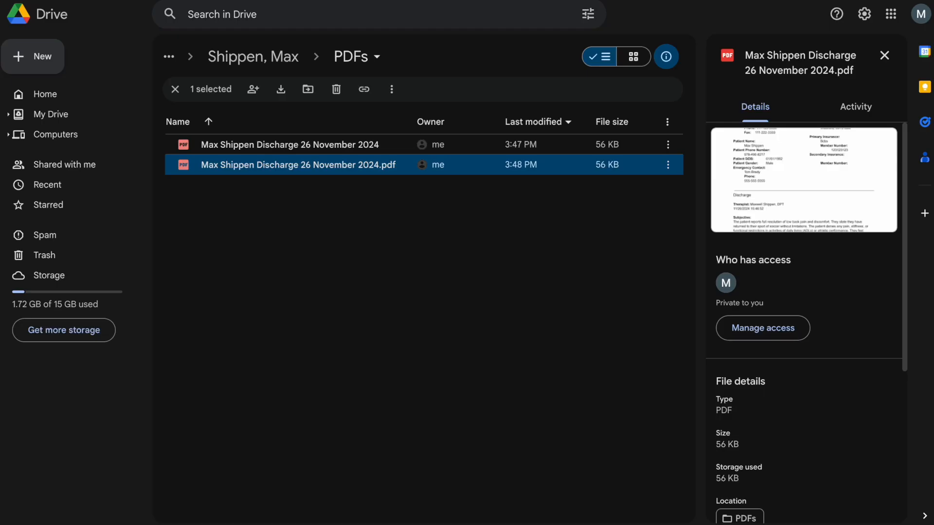
click(352, 1)
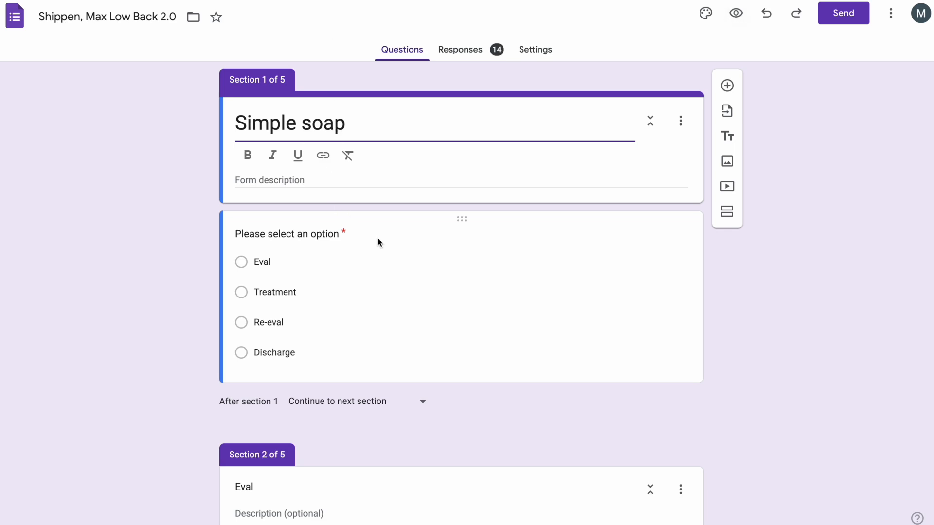
scroll(349, 245, down, 1)
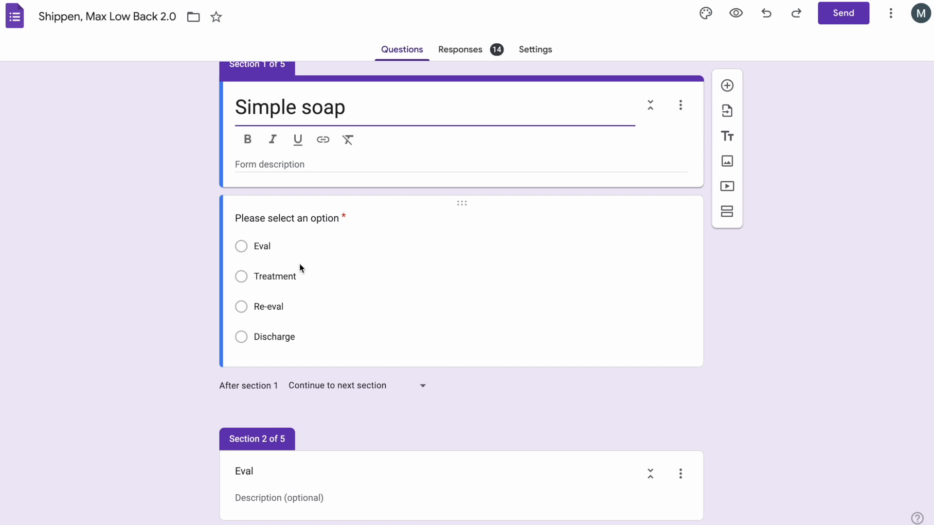
scroll(299, 263, down, 1)
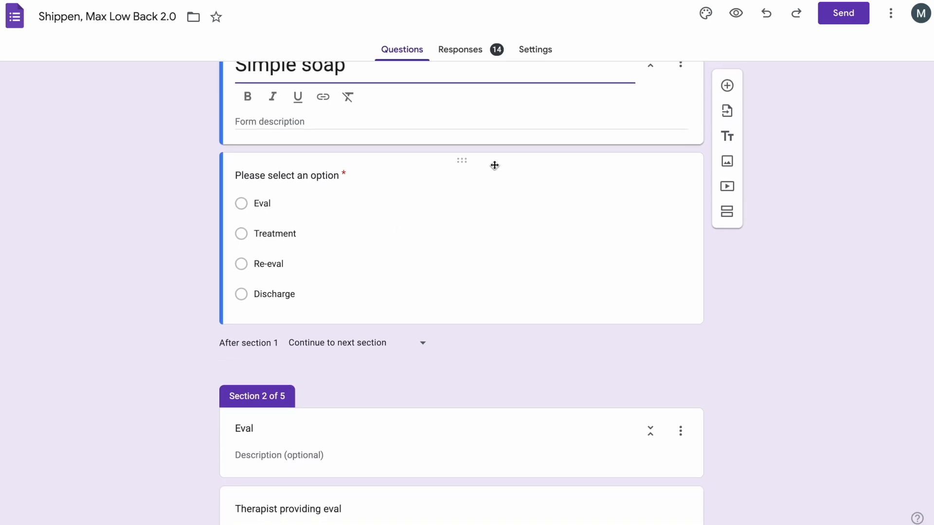
key(ctrl+Tab)
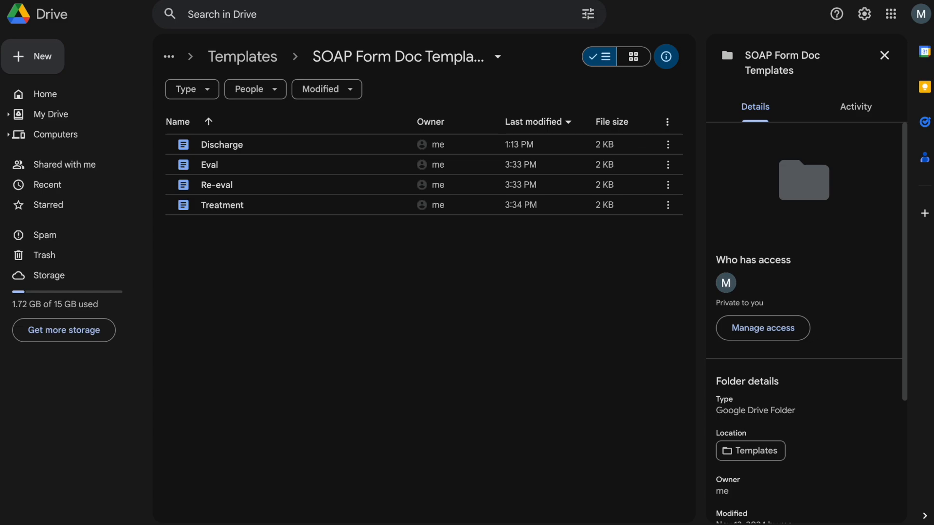
click(311, 0)
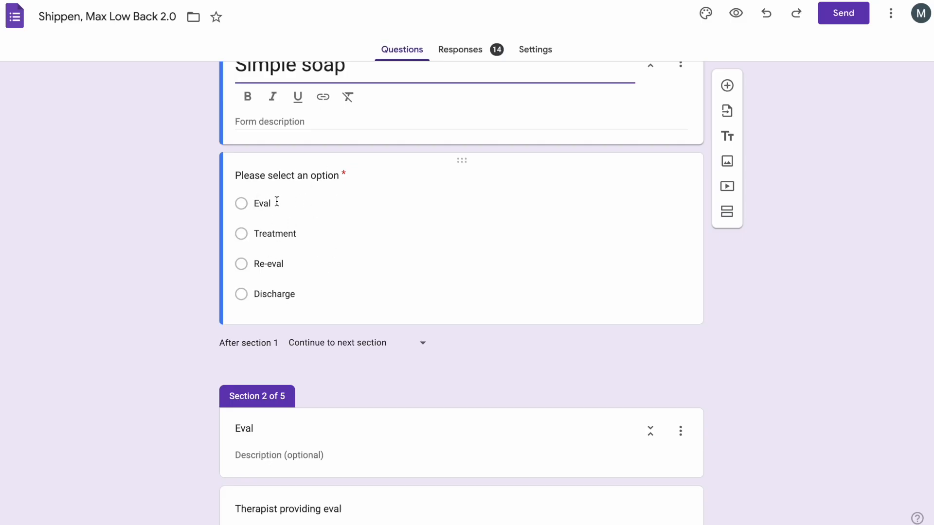
Review the Eval, Treatment, Re-eval and Discharge sections and their questions in the Low Back 2.0 form.
scroll(292, 291, down, 3)
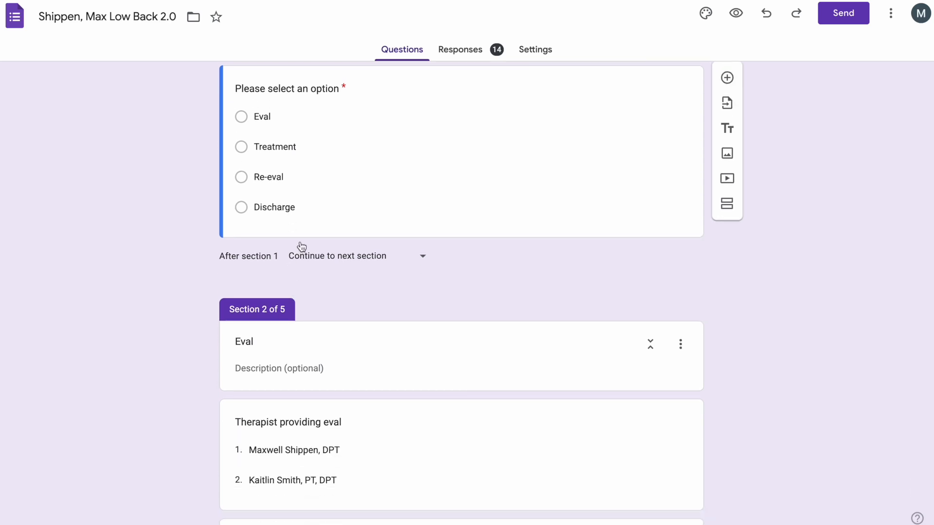
scroll(302, 248, down, 1)
scroll(312, 367, down, 5)
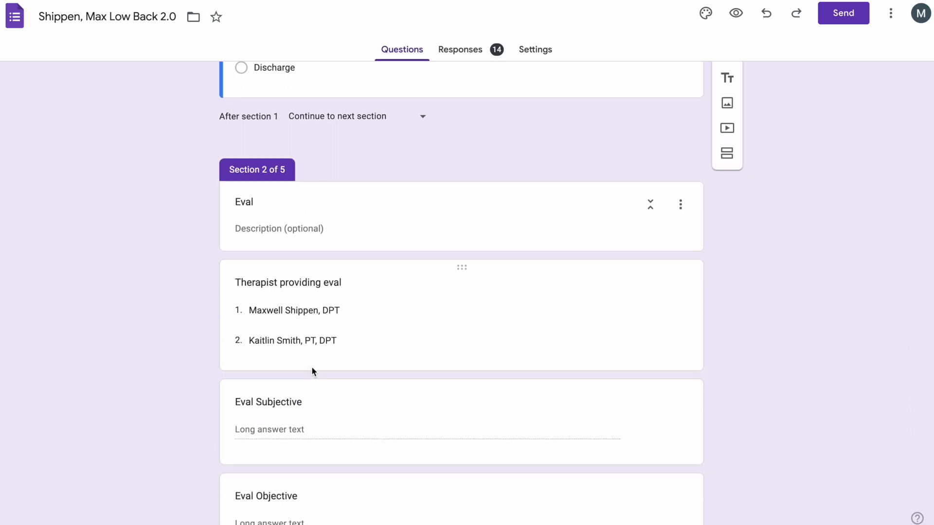
scroll(311, 365, down, 10)
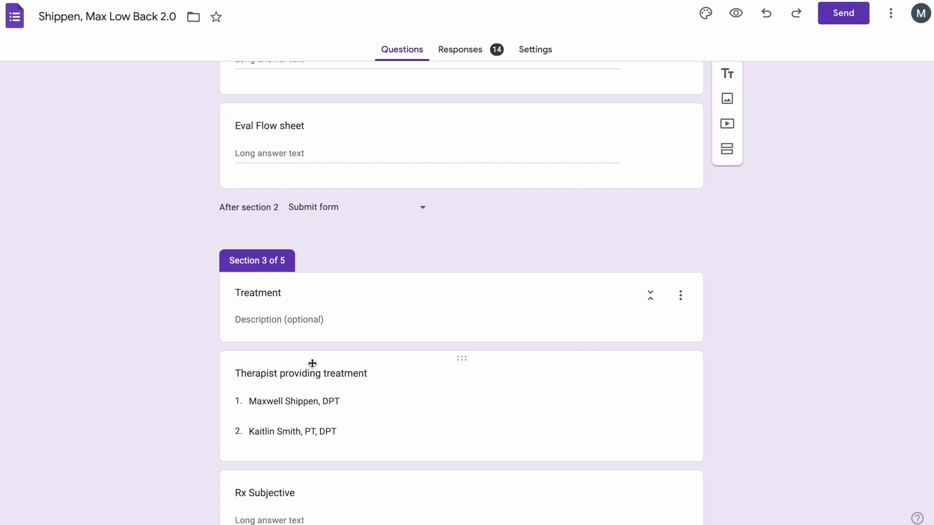
scroll(328, 319, down, 20)
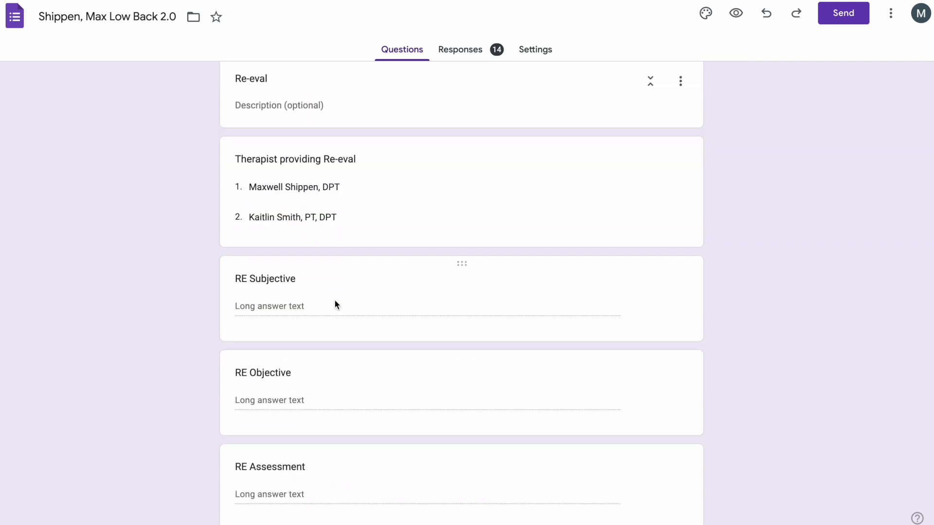
scroll(334, 301, down, 15)
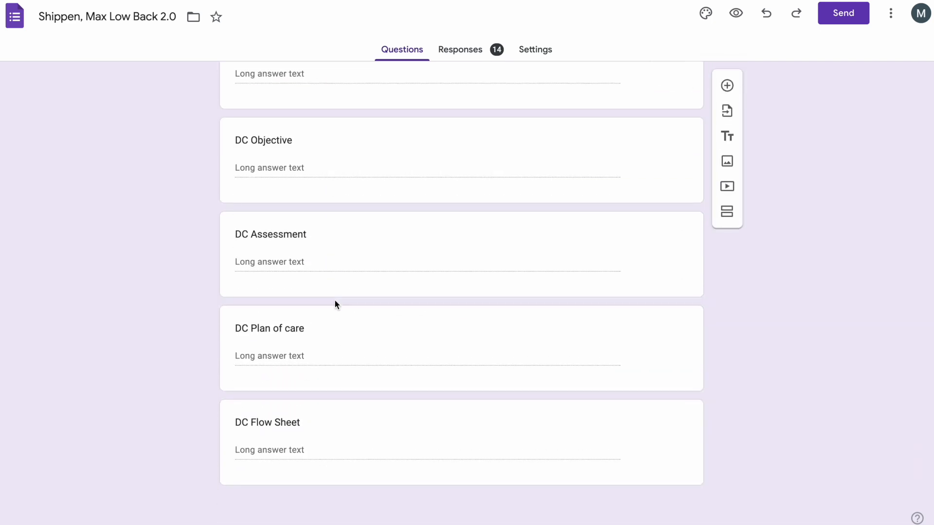
scroll(335, 301, up, 19)
scroll(335, 300, up, 20)
scroll(334, 299, down, 9)
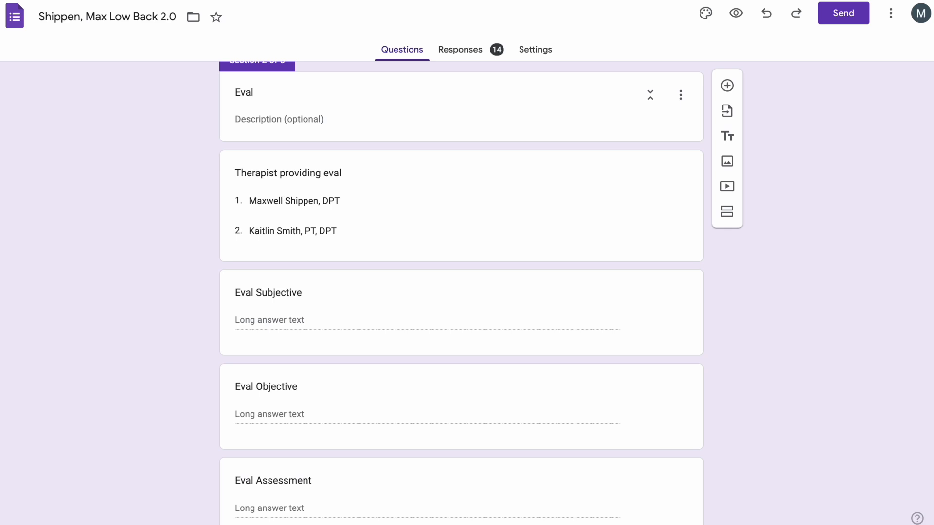
Switch to the linked response spreadsheet and examine the row 3 placeholders and question headers up to column AA.
click(535, 0)
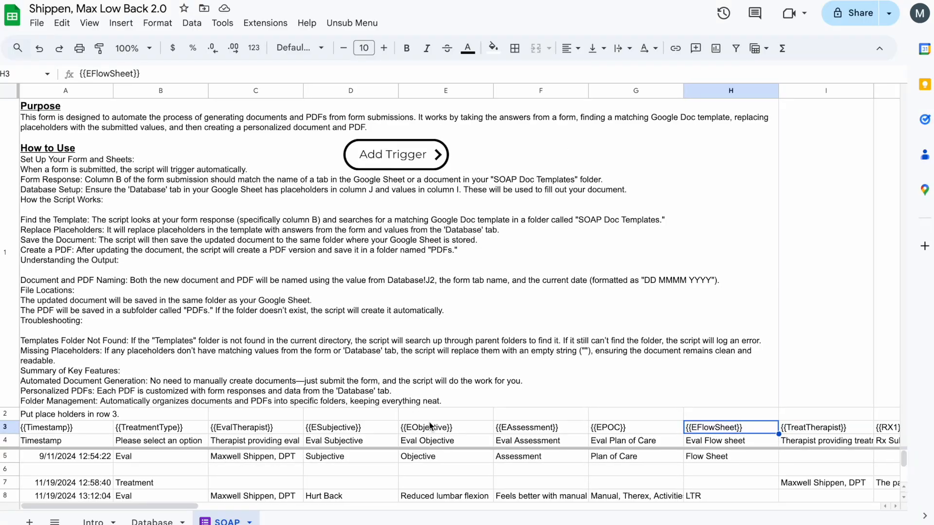
scroll(429, 422, right, 5)
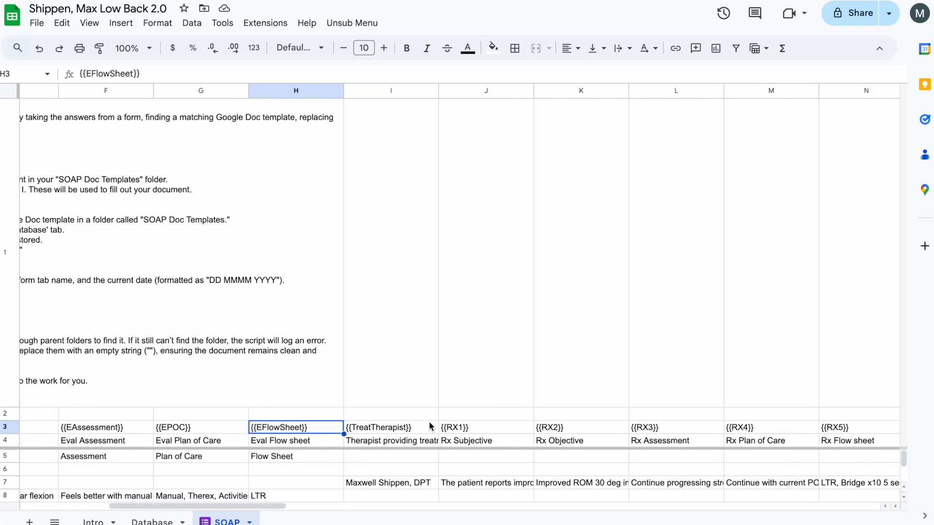
scroll(363, 296, down, 8)
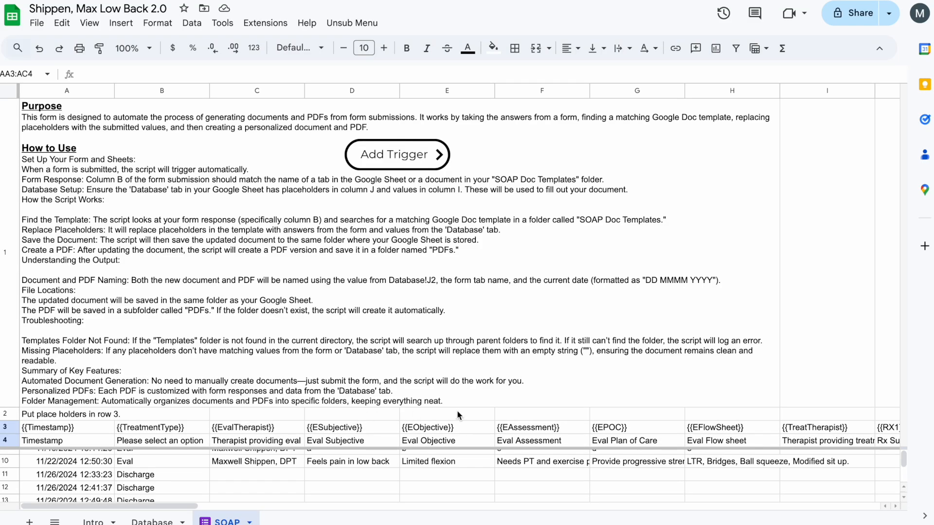
scroll(457, 410, right, 15)
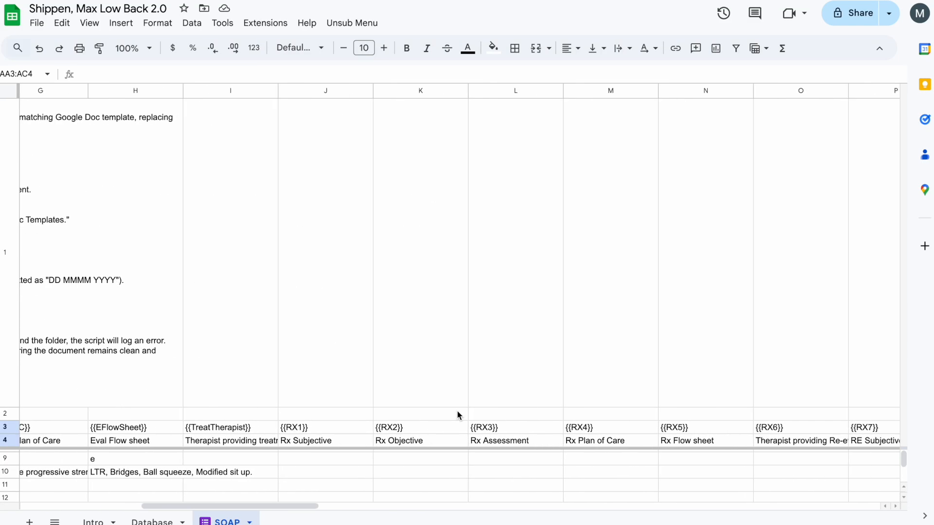
scroll(458, 411, right, 5)
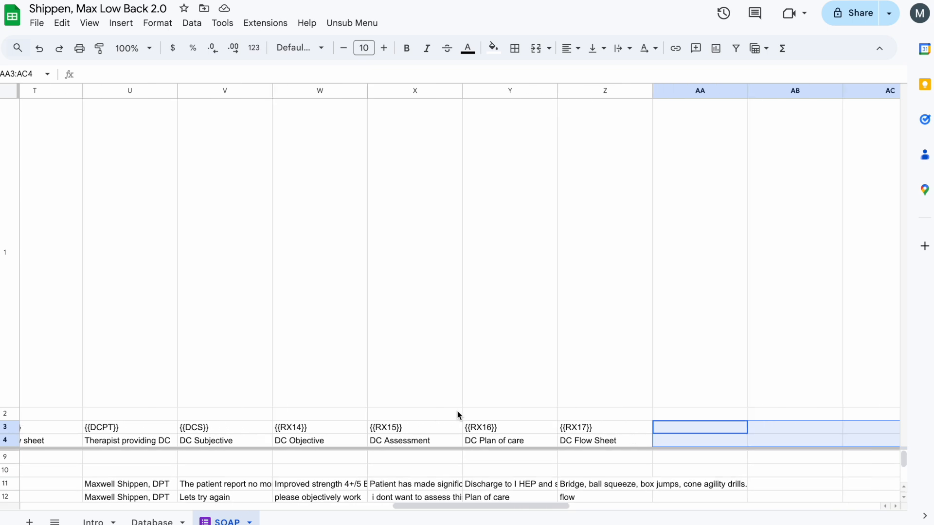
click(644, 430)
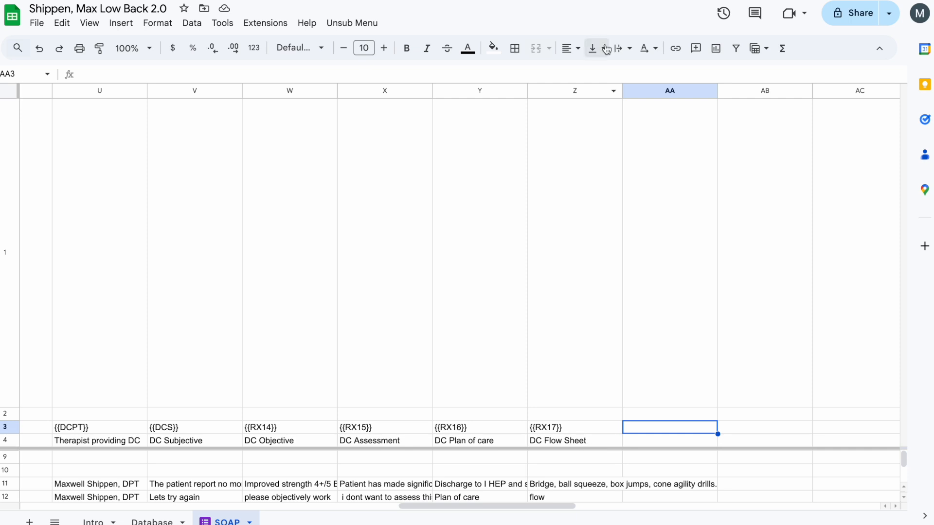
In the form editor, add an "Eval Patient Rating" question after Eval Flow sheet in the Eval section.
click(516, 1)
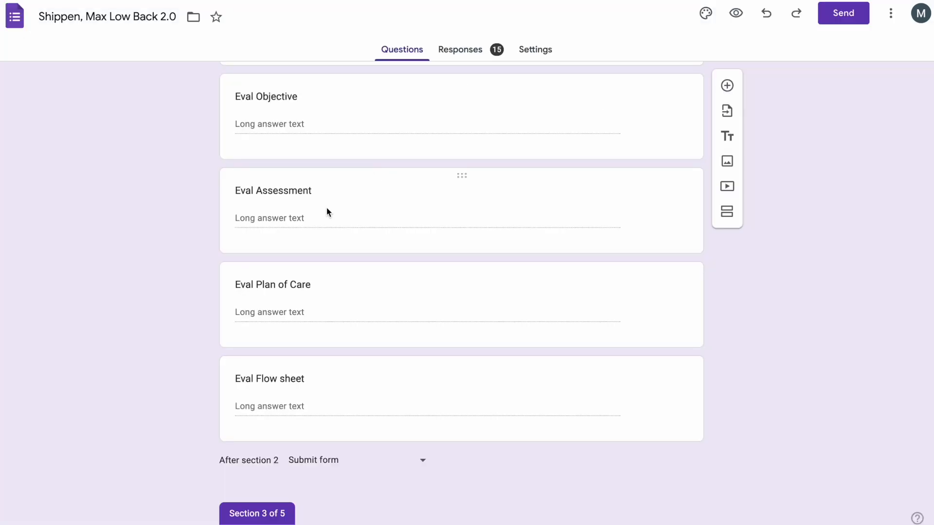
scroll(326, 209, up, 3)
scroll(326, 208, down, 4)
scroll(327, 208, down, 3)
click(658, 200)
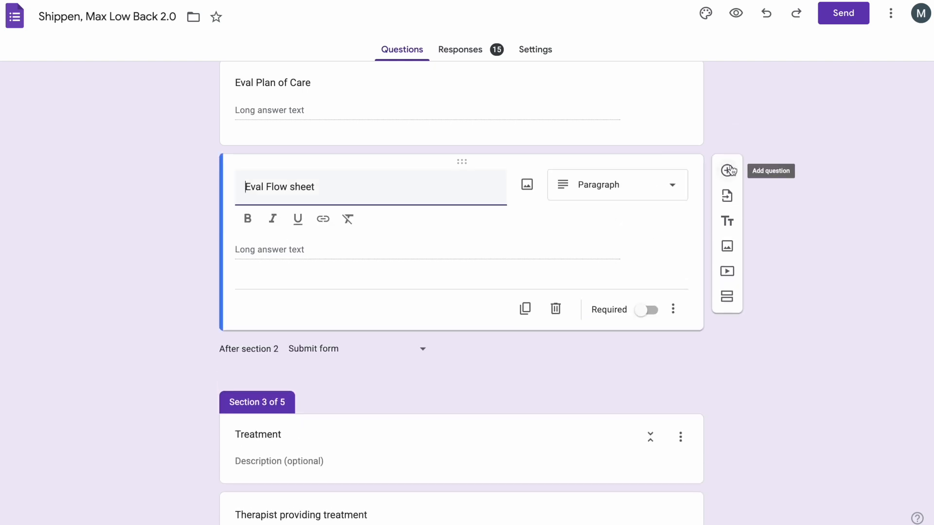
click(728, 170)
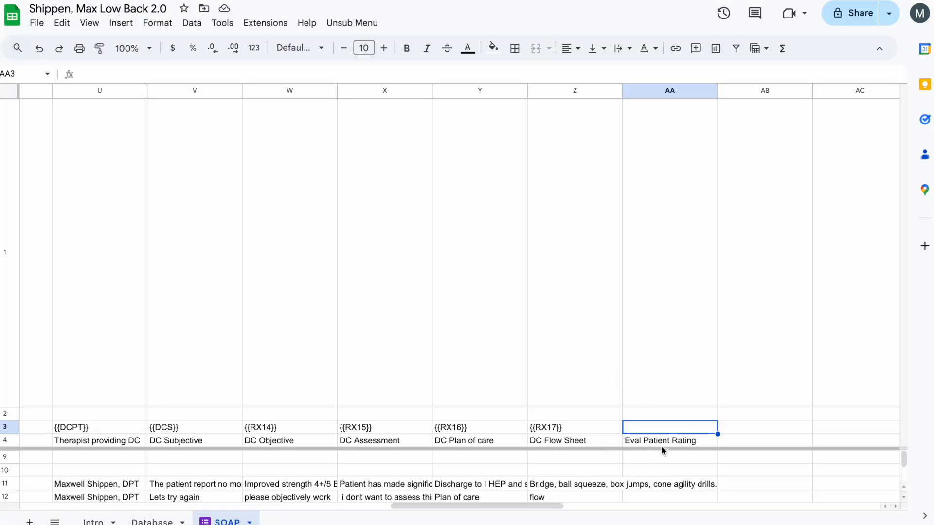
Back in the SOAP sheet, compare the Eval Patient Rating column with the existing eval placeholders in row 3.
click(662, 446)
scroll(649, 446, down, 1)
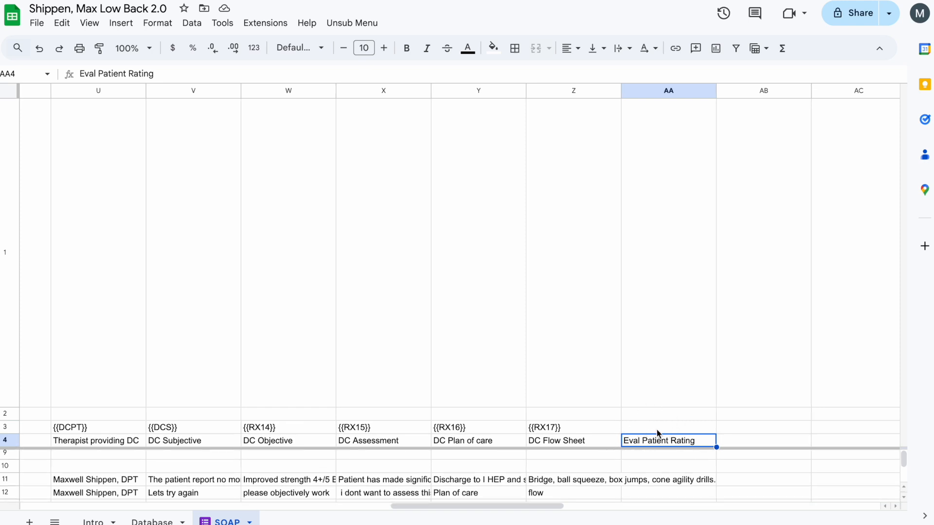
scroll(664, 434, left, 15)
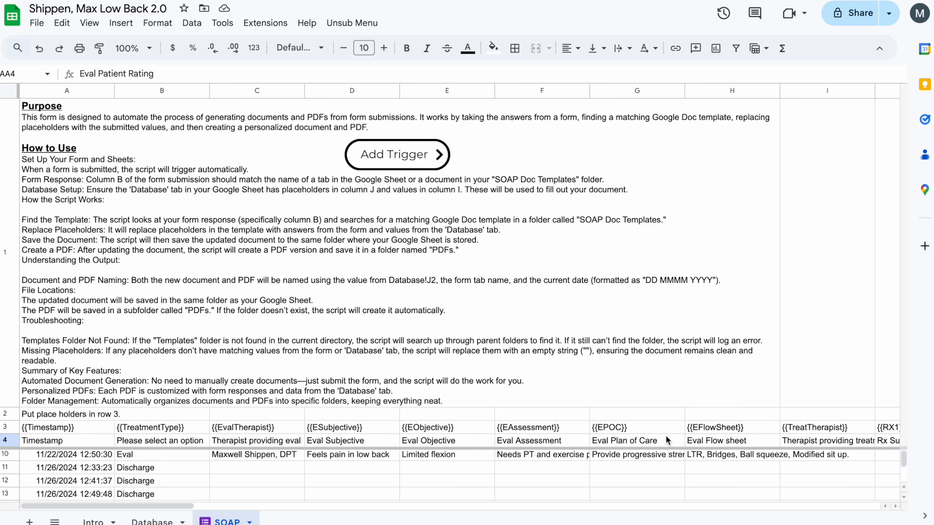
scroll(671, 425, right, 15)
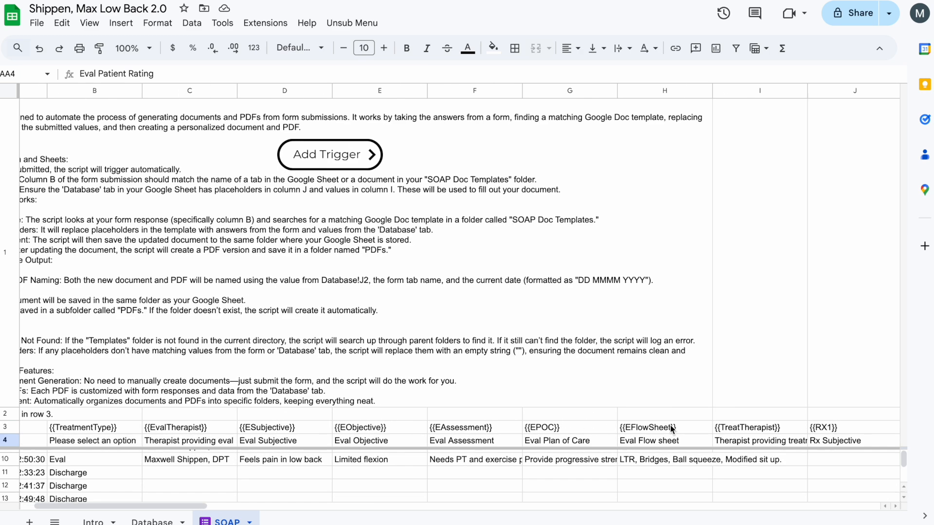
scroll(670, 425, right, 4)
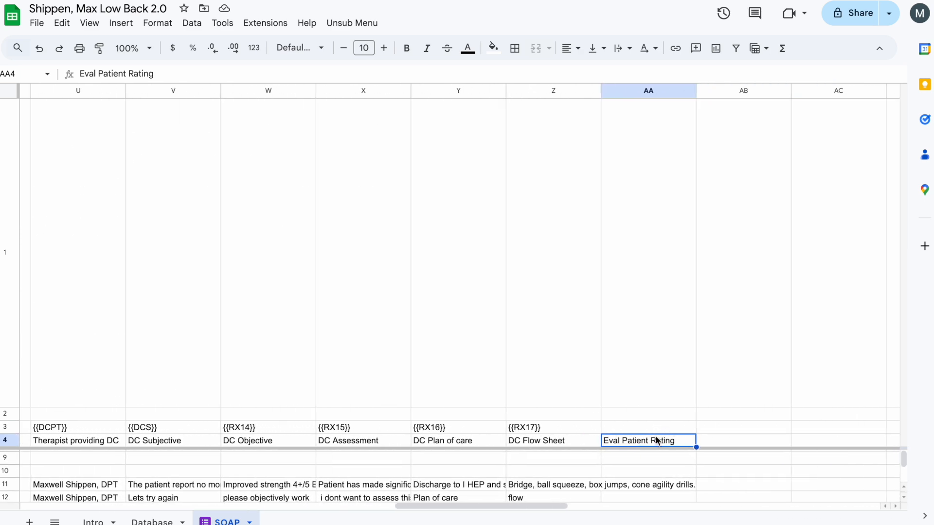
Enter the placeholder {{ERating}} in cell AA3, above the Eval Patient Rating header.
click(652, 429)
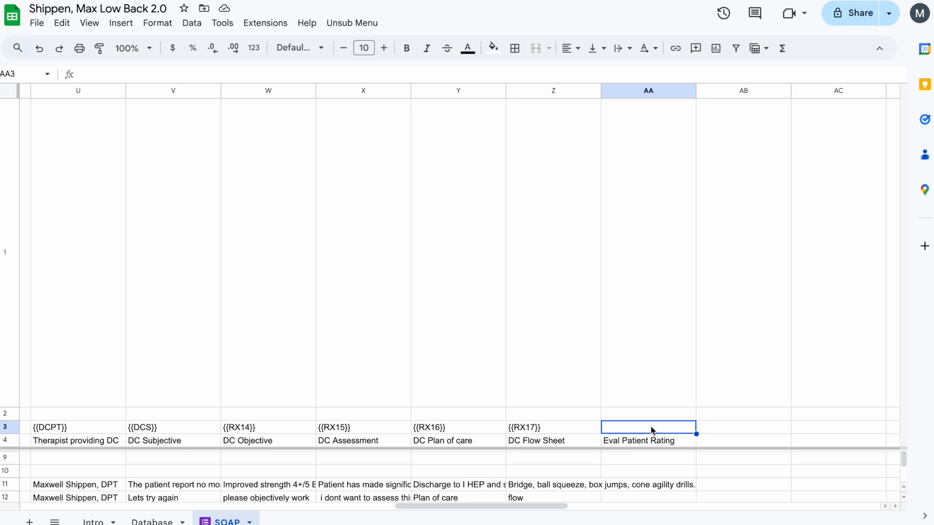
text({{)
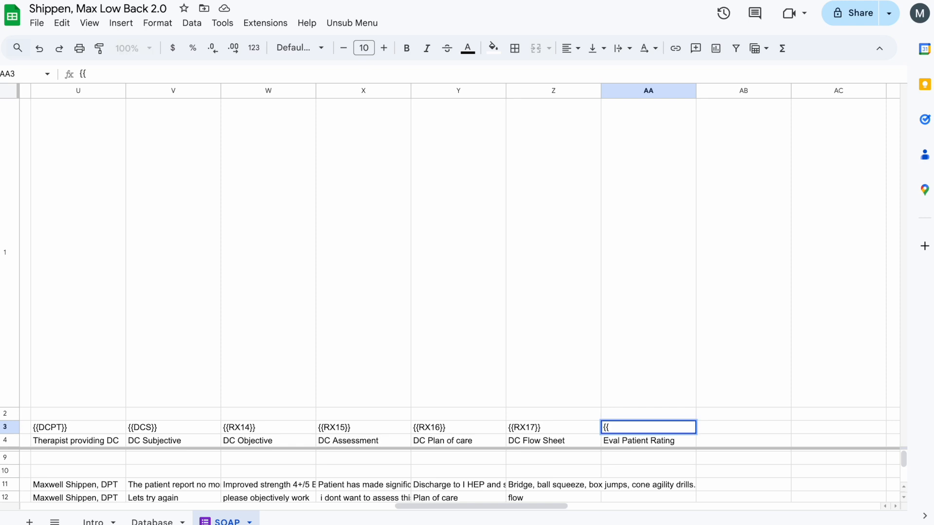
text(ERating)
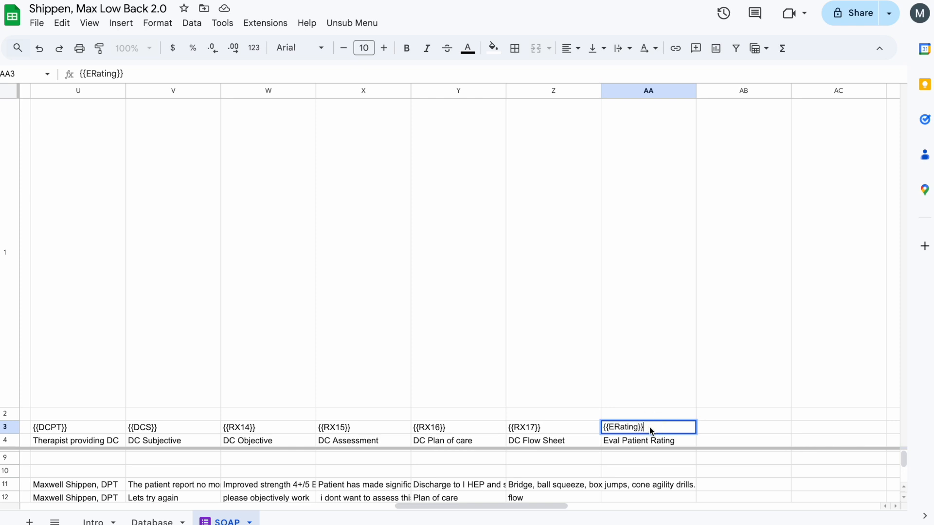
click(610, 245)
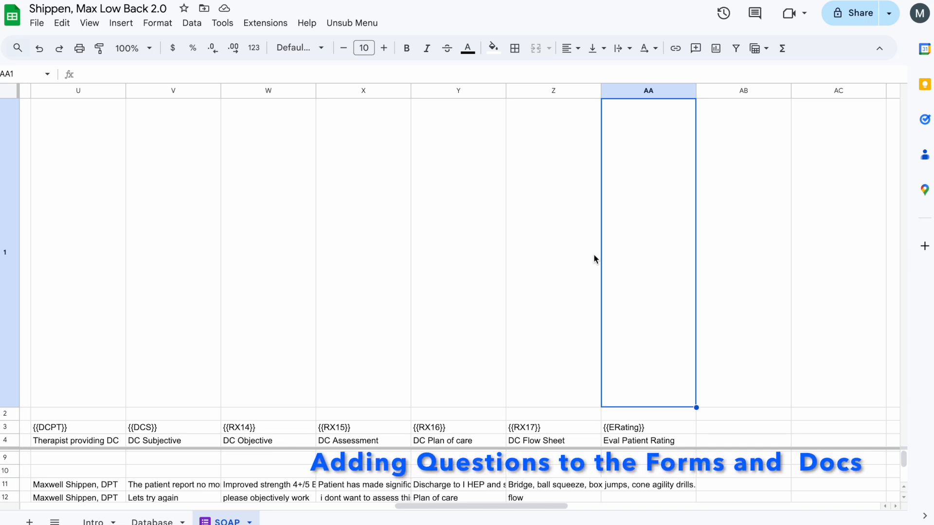
Copy the {{ERating}} placeholder from cell AA3 and open the Eval template in the SOAP Form Doc Templates folder.
click(631, 436)
click(632, 428)
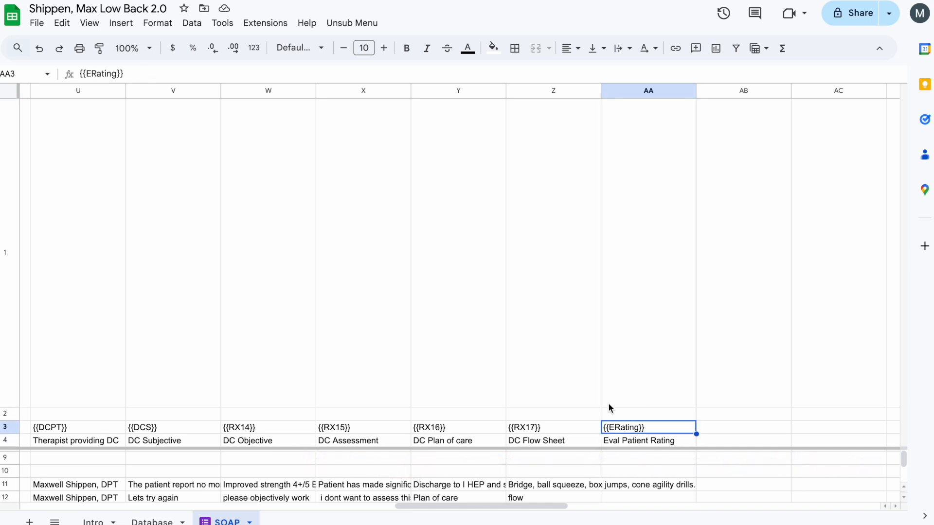
key(ctrl+c)
key(ctrl+Tab)
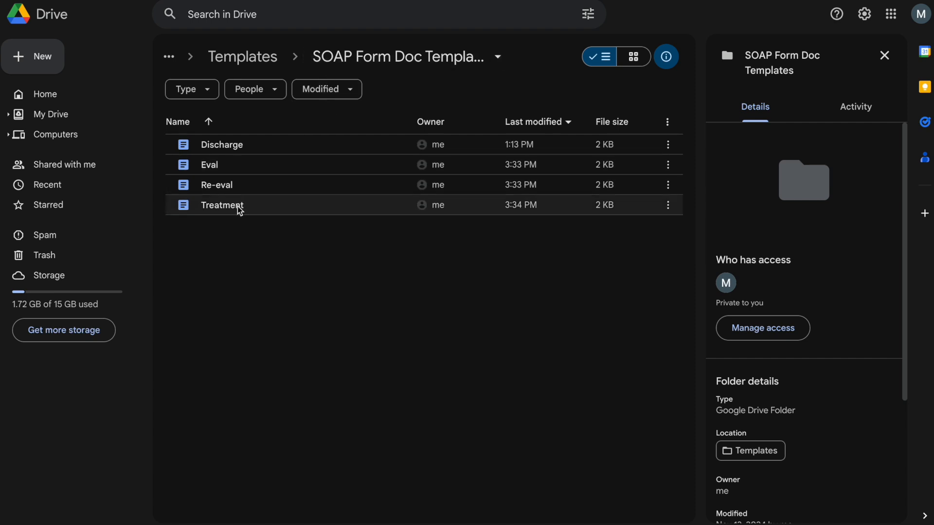
double_click(230, 165)
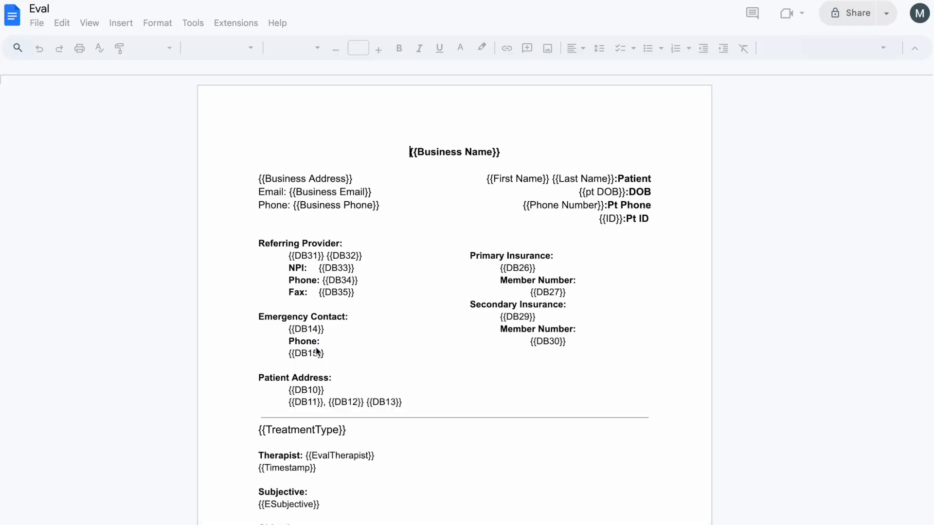
Insert {{ERating}} as unformatted text on its own line below {{EFlowSheet}} in the Eval template.
key(Return)
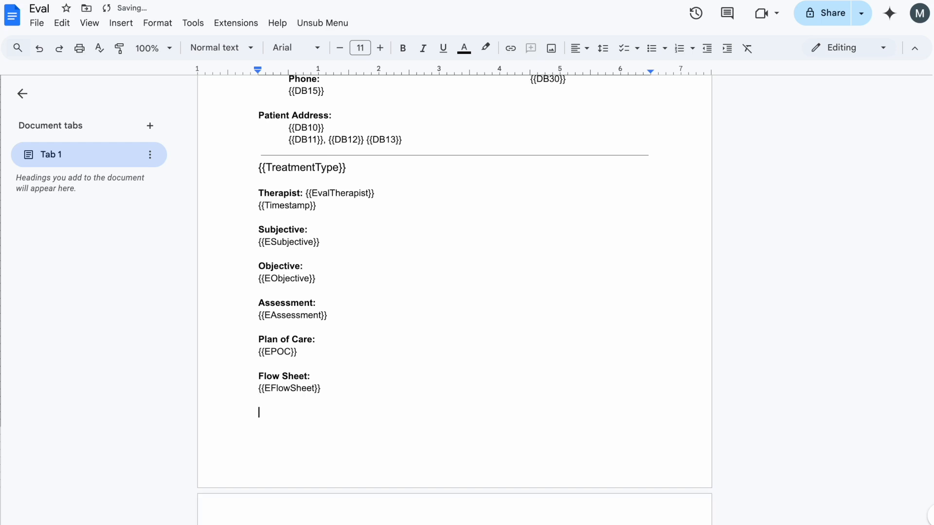
key(ctrl+v)
key(ctrl+z)
key(ctrl+shift+v)
Add the bold heading "Patient Rating:" directly above {{ERating}}, separated from the Flow Sheet block.
double_click(302, 403)
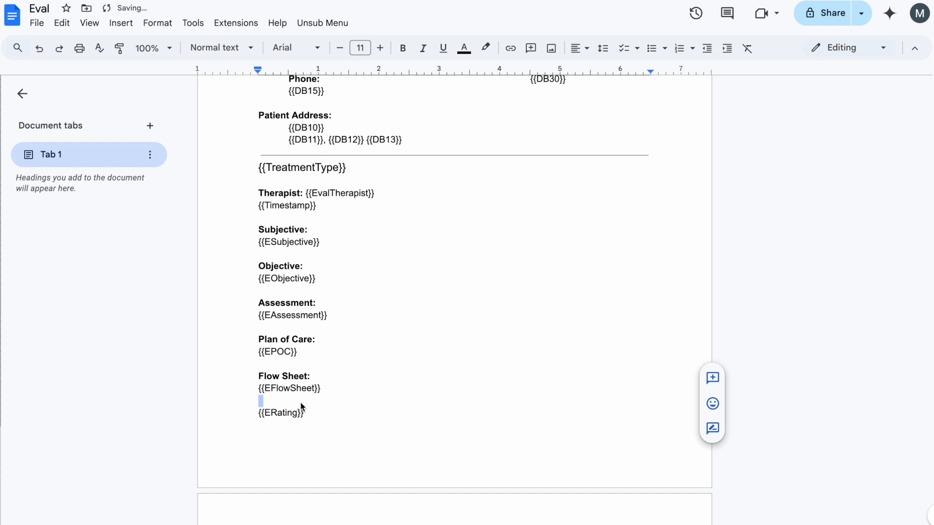
key(Left)
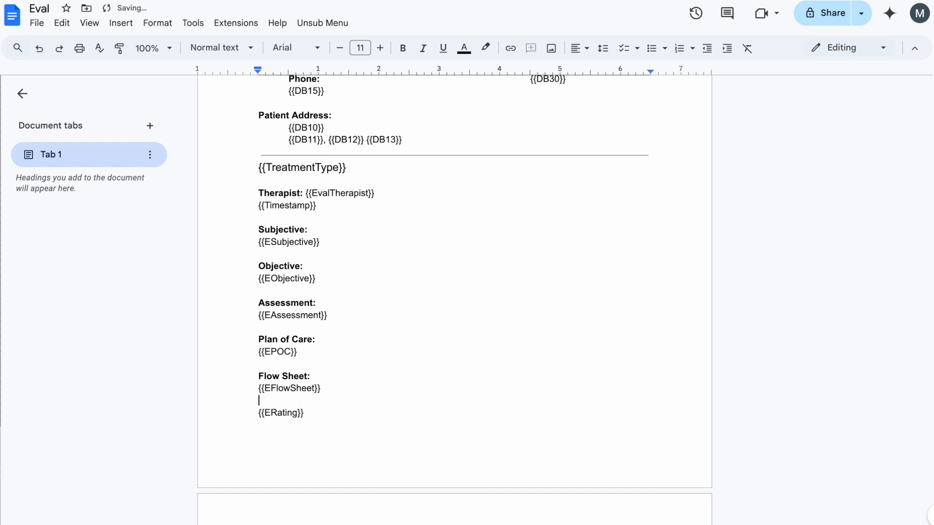
key(Return)
key(Return)
text(P)
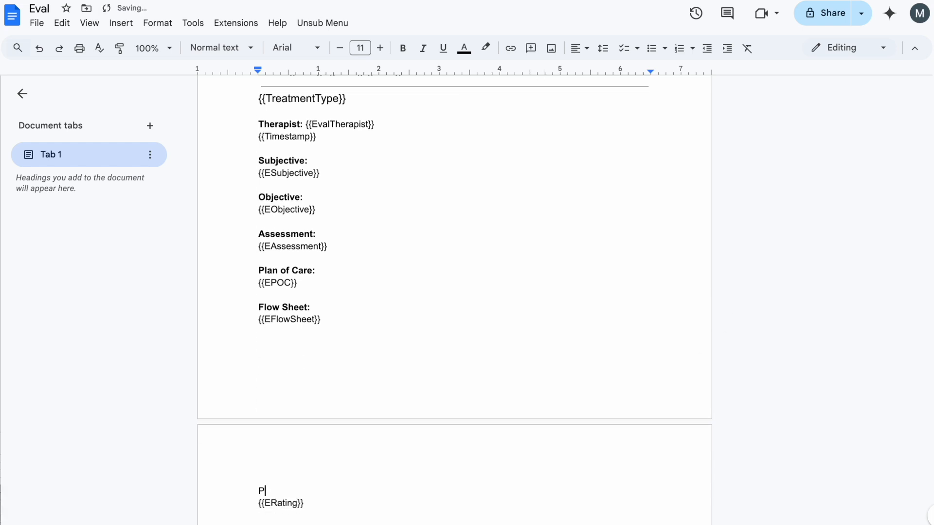
text(atient Rating:)
key(shift+Home)
key(ctrl+b)
double_click(411, 347)
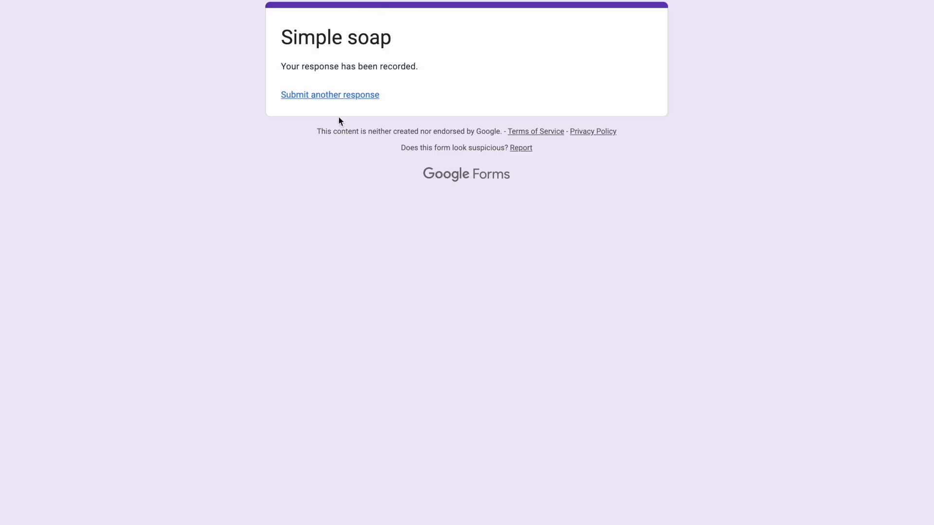
Start another Simple soap form response with the Eval option and choose the first therapist as providing the eval.
click(344, 96)
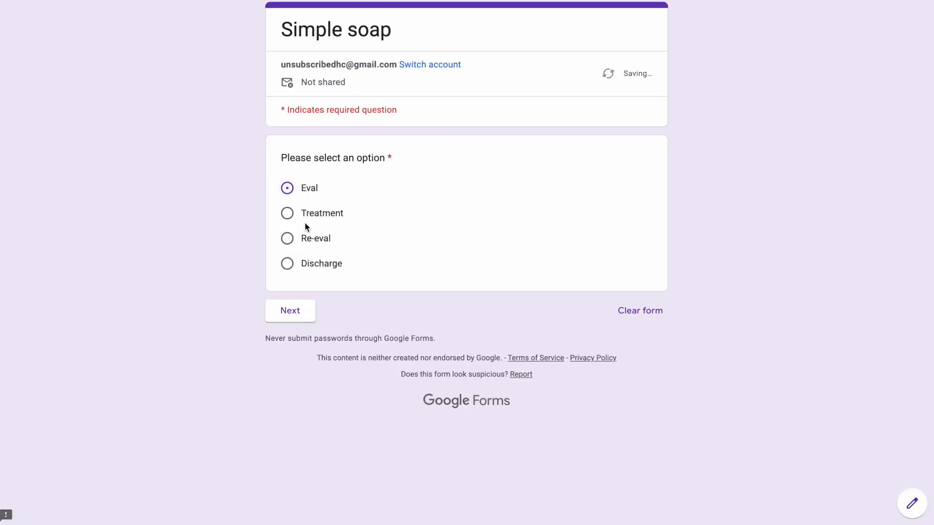
click(300, 314)
scroll(378, 311, down, 1)
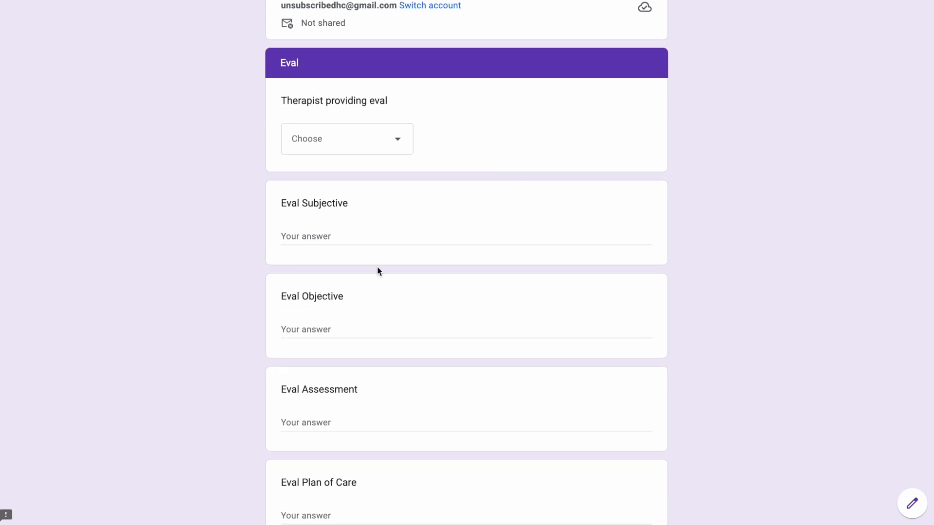
click(382, 153)
click(365, 179)
Answer the eval questions with "Subjective", "Objective", "A" for assessment, "POC" for plan of care and "FS" for flow sheet.
click(340, 221)
text(Subjective)
click(338, 320)
text(Objecti)
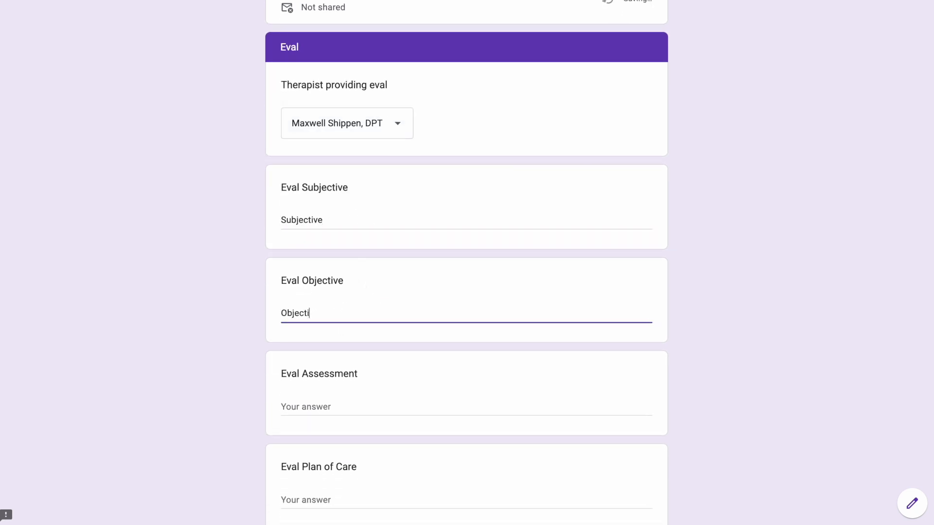
text(ve)
key(Tab)
text(A)
key(Tab)
text(POC)
click(305, 446)
text(FS)
Answer the Eval Patient Rating question and submit the eval response.
scroll(438, 341, down, 4)
click(383, 363)
click(358, 441)
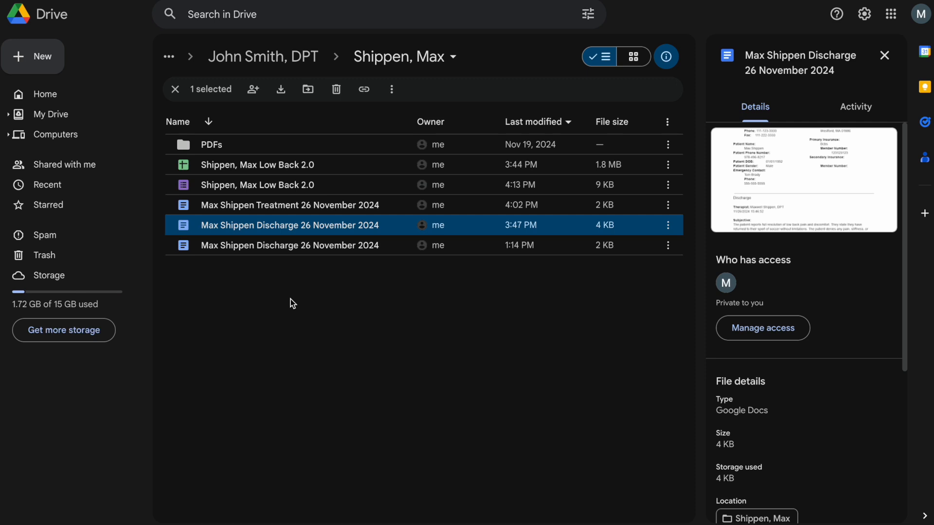
Open the newly generated Eval PDF in the patient's PDFs folder and check its Patient Rating section.
click(286, 278)
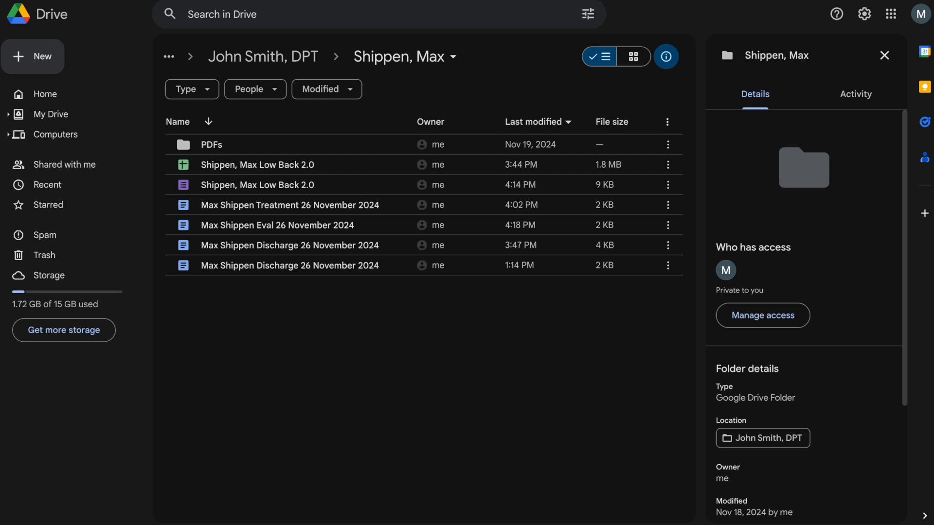
double_click(277, 144)
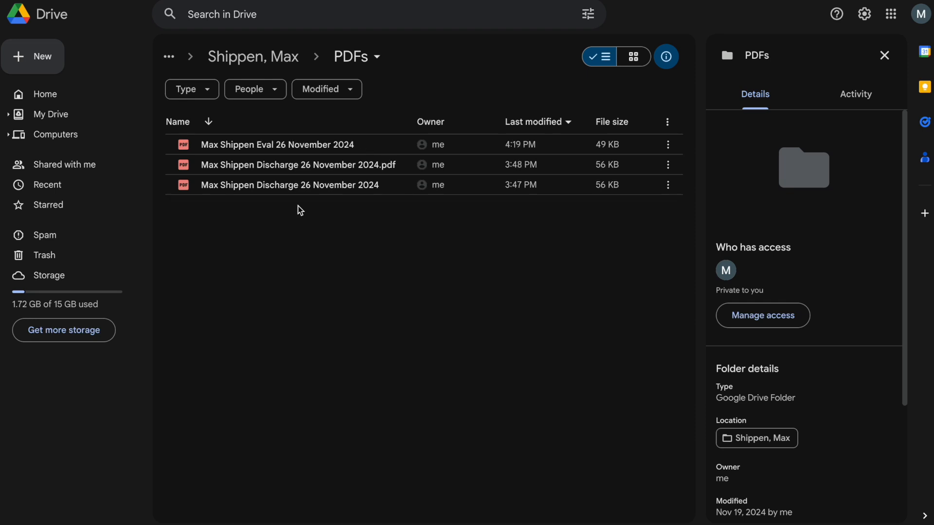
double_click(296, 145)
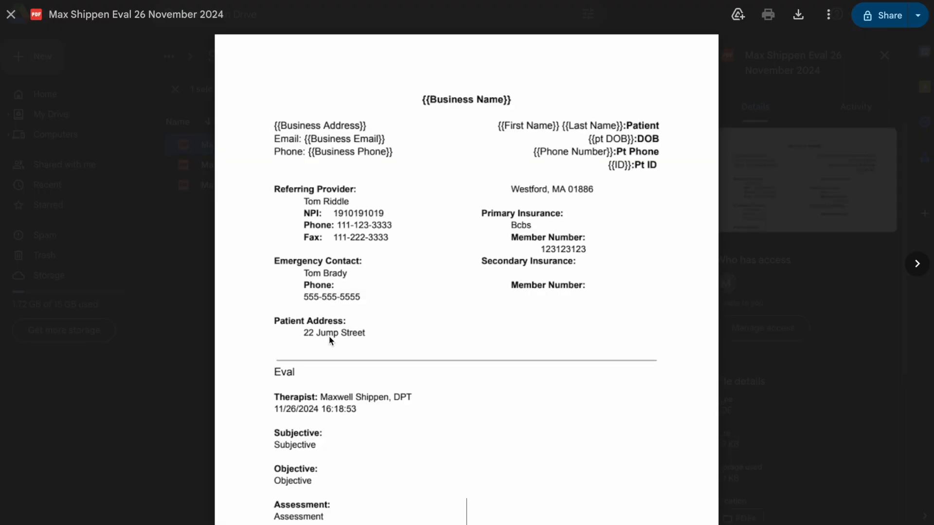
scroll(440, 229, down, 10)
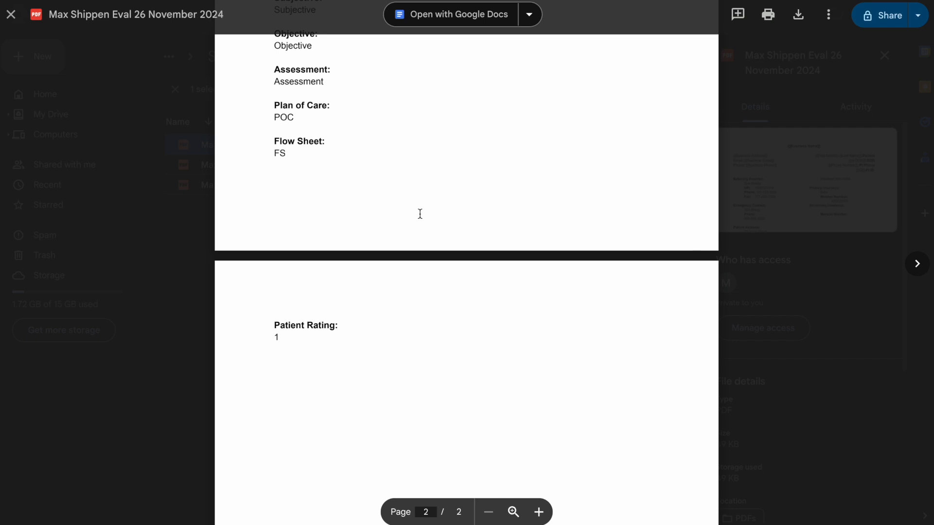
drag(271, 282, 330, 307)
click(313, 298)
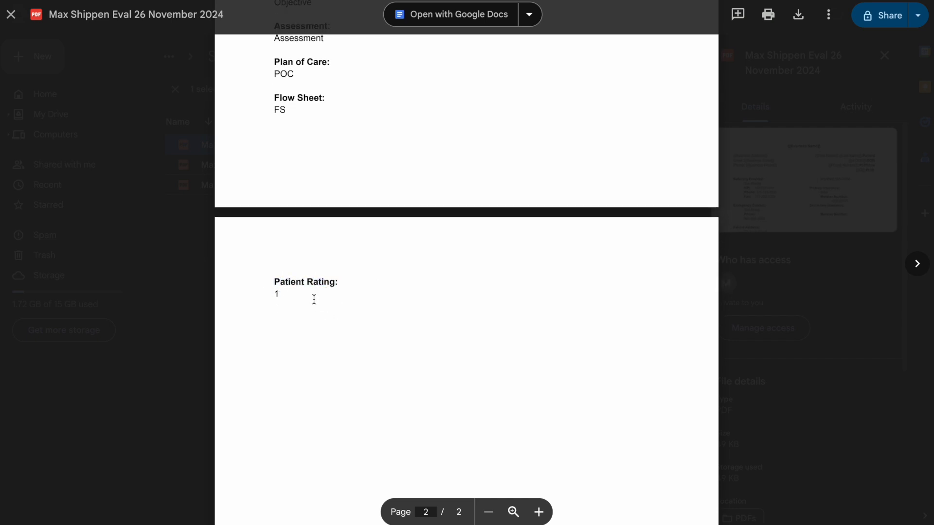
Check the business address, email and phone lines in the Eval PDF's header for unfilled placeholders.
scroll(314, 299, up, 4)
scroll(322, 299, up, 6)
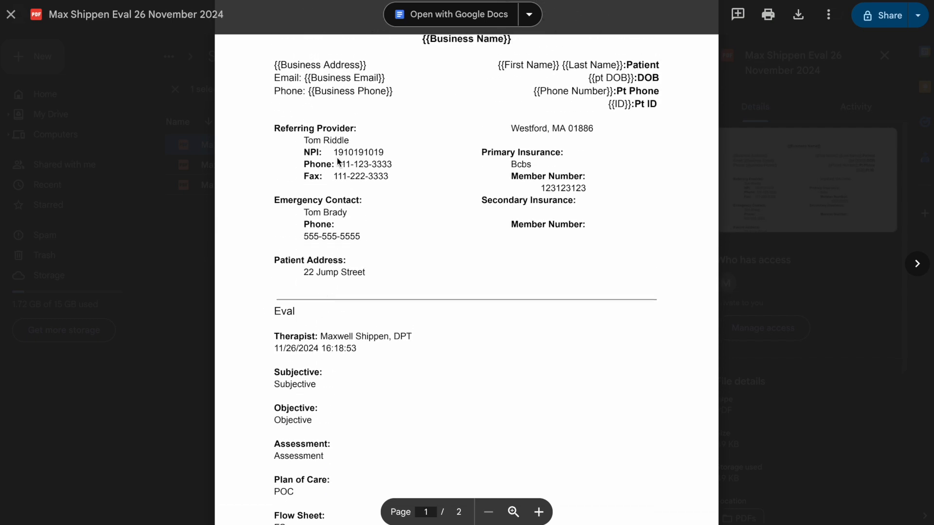
click(274, 123)
mouse_move(275, 122)
mouse_down()
mouse_move(409, 135)
mouse_move(283, 128)
mouse_up()
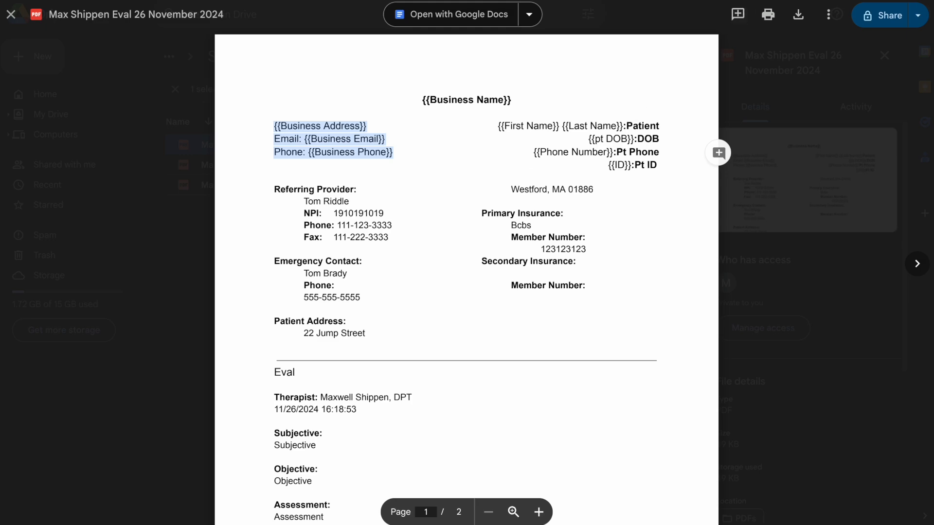
Switch to the patient's spreadsheet and look up the business information placeholders {{BI1}} to {{BI9}} in the Database sheet.
click(752, 0)
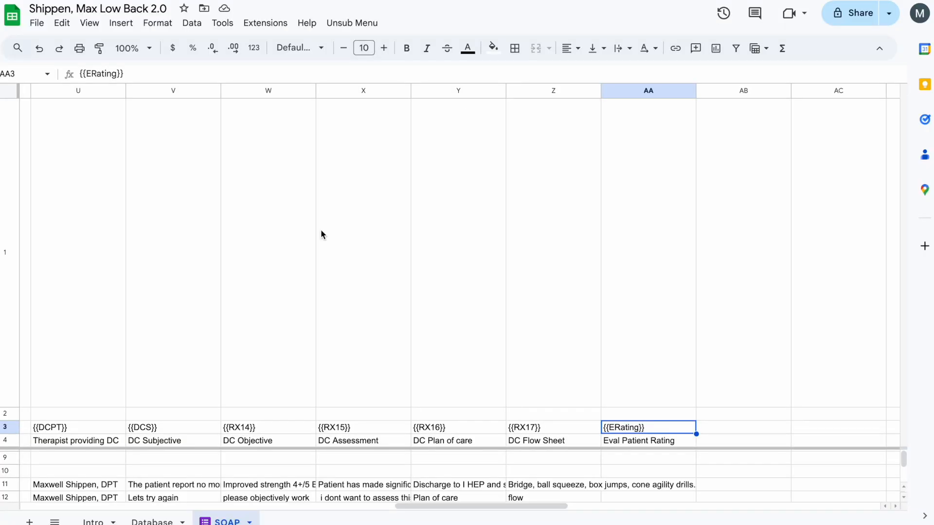
click(150, 521)
scroll(218, 477, down, 20)
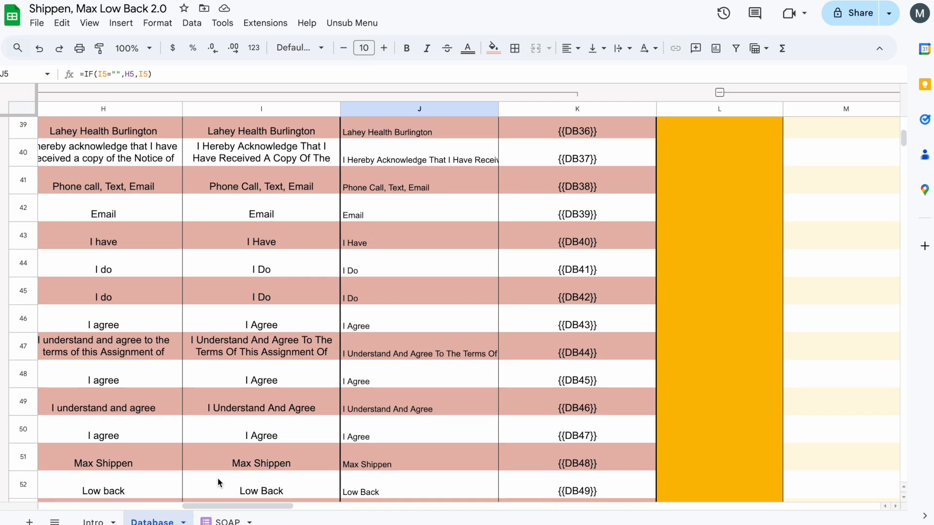
scroll(217, 477, down, 10)
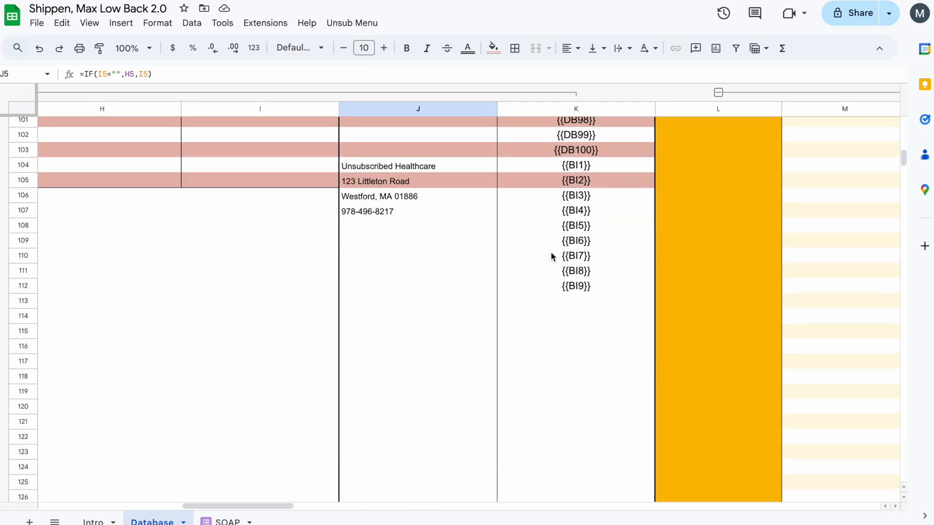
scroll(553, 257, up, 1)
click(579, 228)
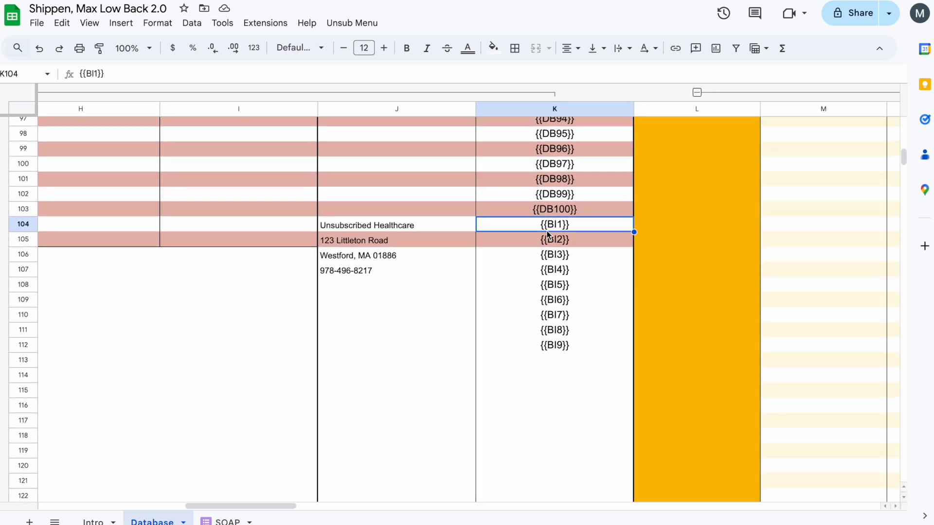
scroll(548, 236, up, 1)
click(545, 303)
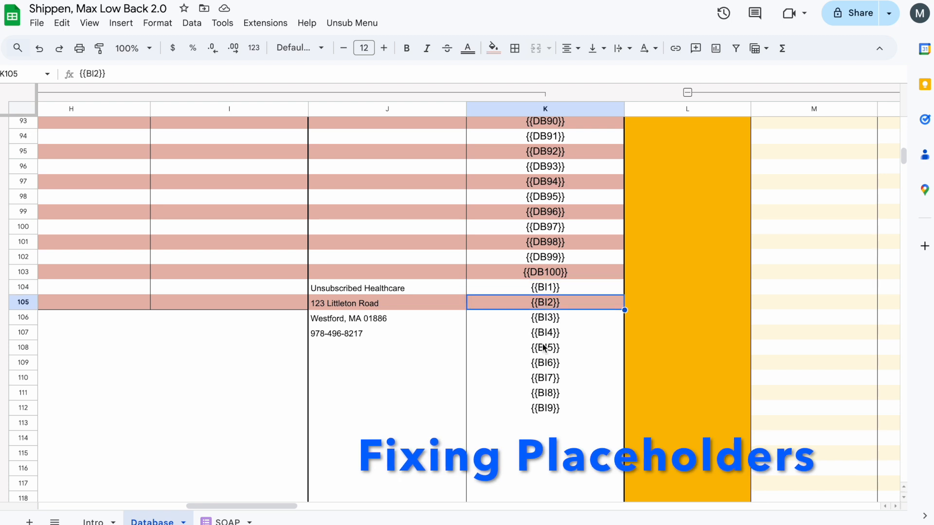
key(Down)
key(Down)
key(Down)
key(Down)
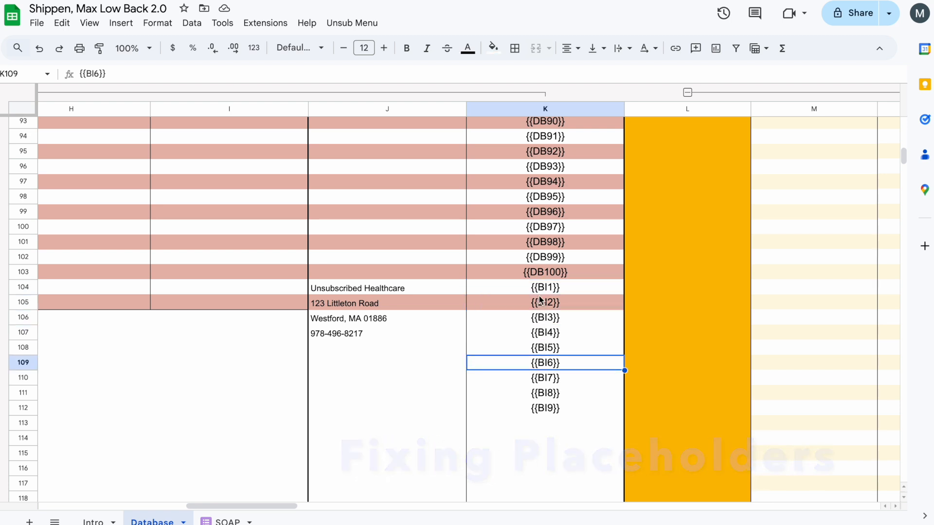
click(543, 290)
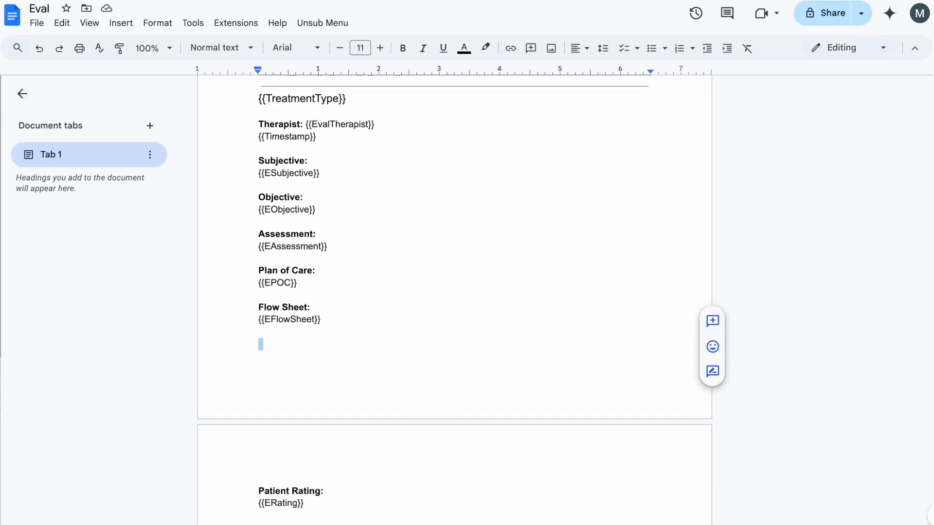
Replace {{Business Name}} in the Eval template's header with {{BI1}} copied from the Database sheet.
scroll(383, 183, up, 7)
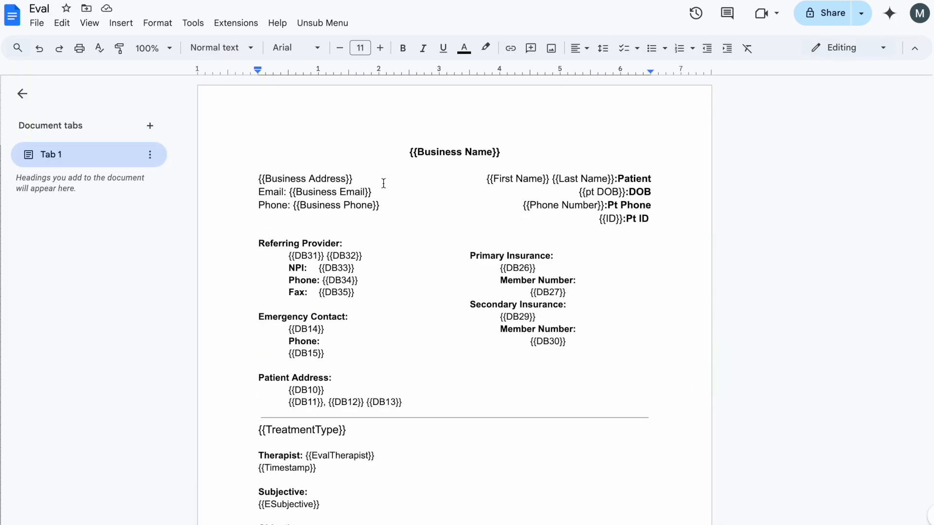
click(354, 181)
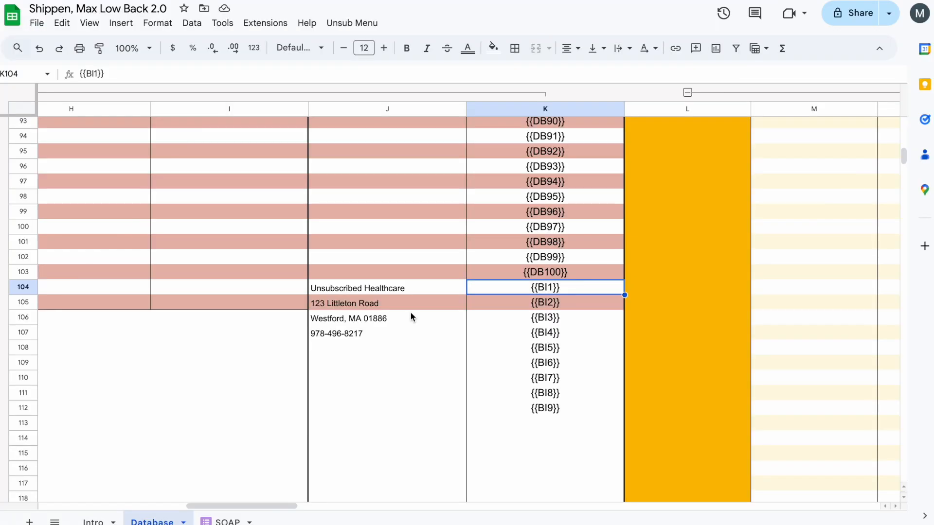
click(344, 291)
click(545, 289)
key(ctrl+c)
key(ctrl+Tab)
triple_click(450, 153)
key(ctrl+shift+v)
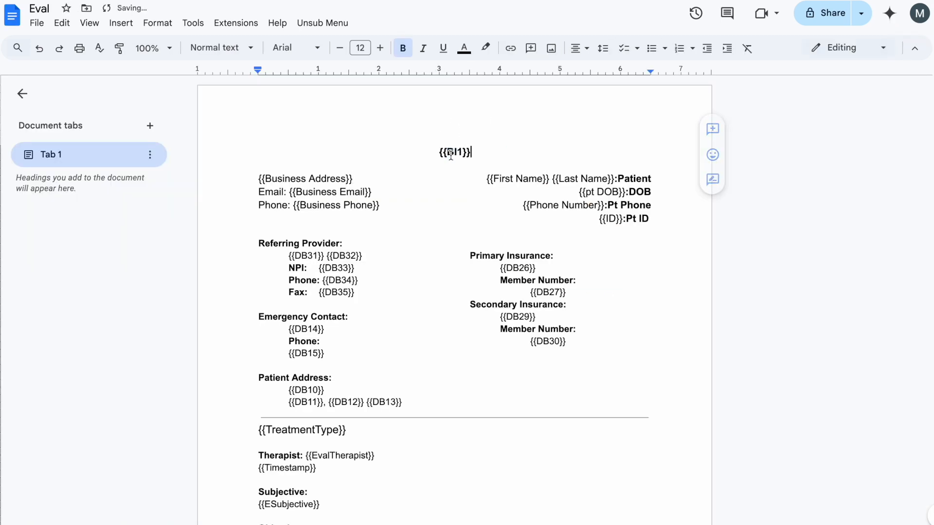
Replace {{Business Address}} in the Eval template's header with {{BI2}} and {{BI3}} copied from the Database sheet.
click(366, 180)
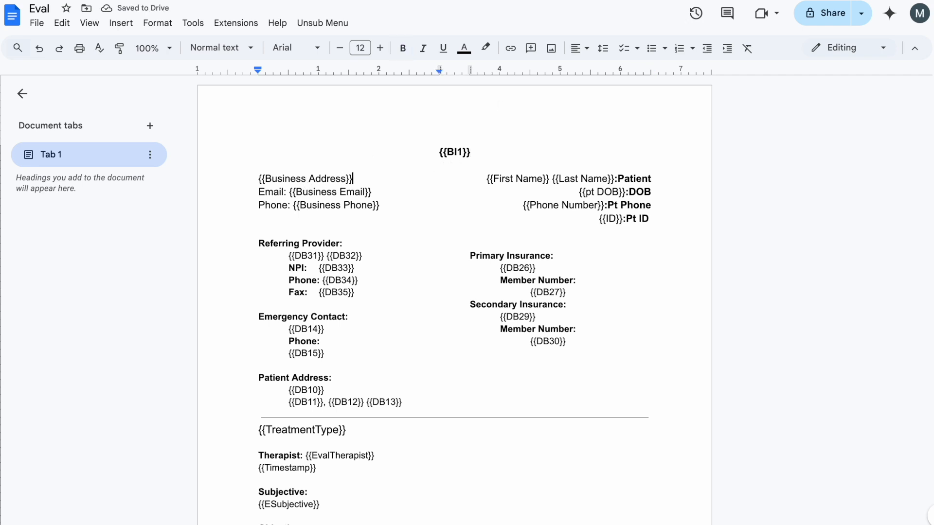
key(ctrl+Tab)
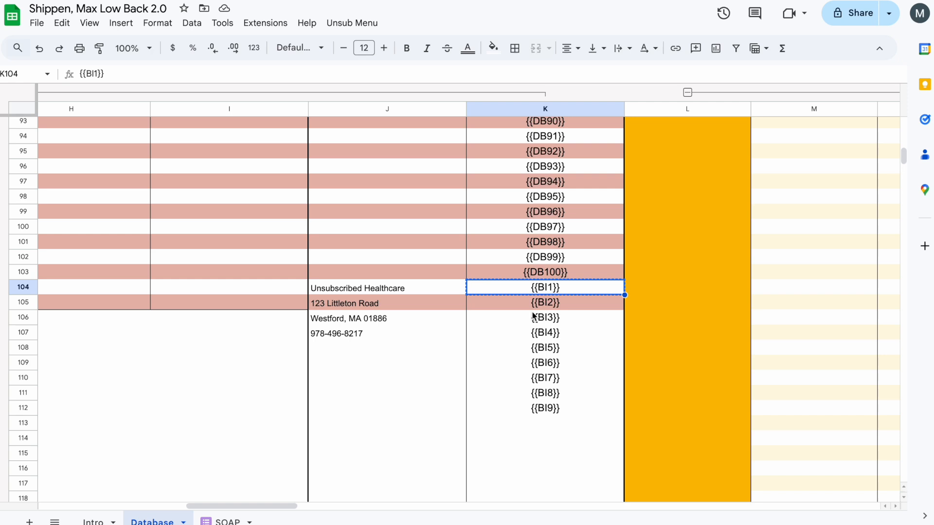
click(548, 303)
shift+click(551, 335)
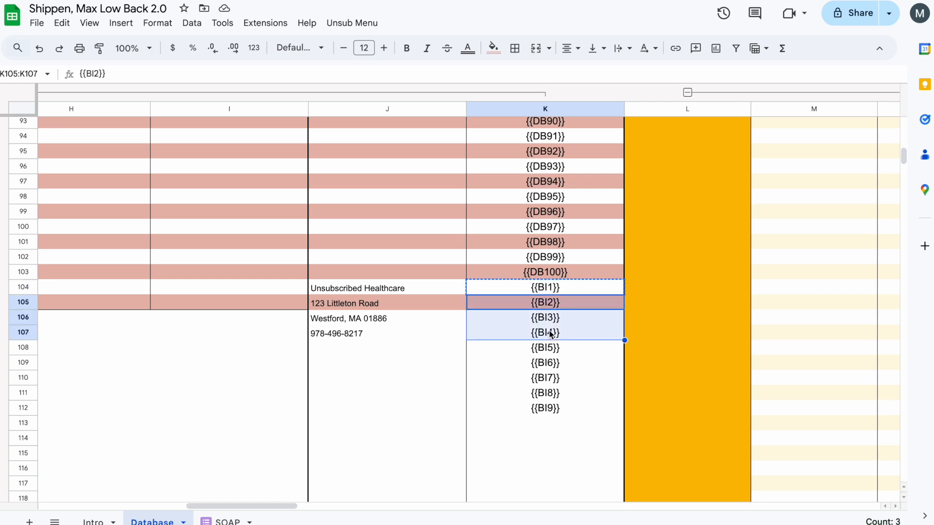
shift+click(553, 321)
key(ctrl+c)
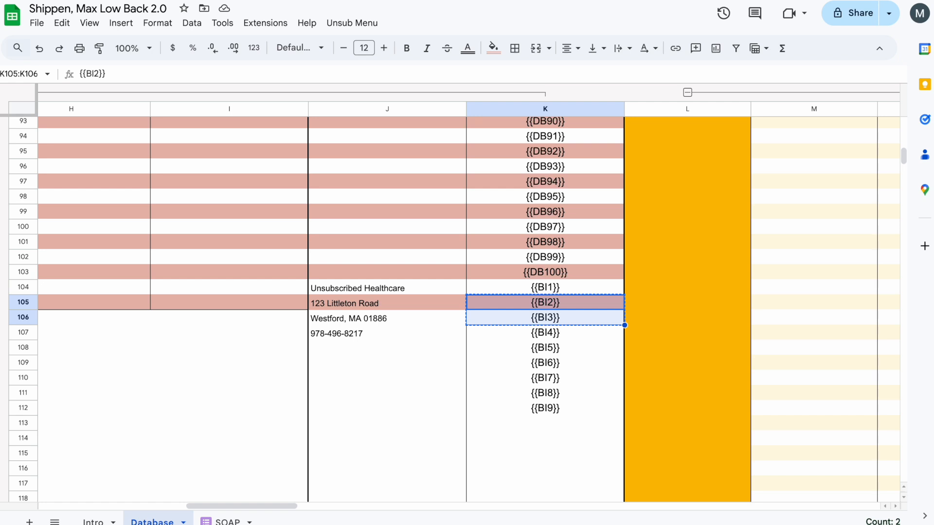
key(ctrl+Tab)
drag(259, 179, 353, 179)
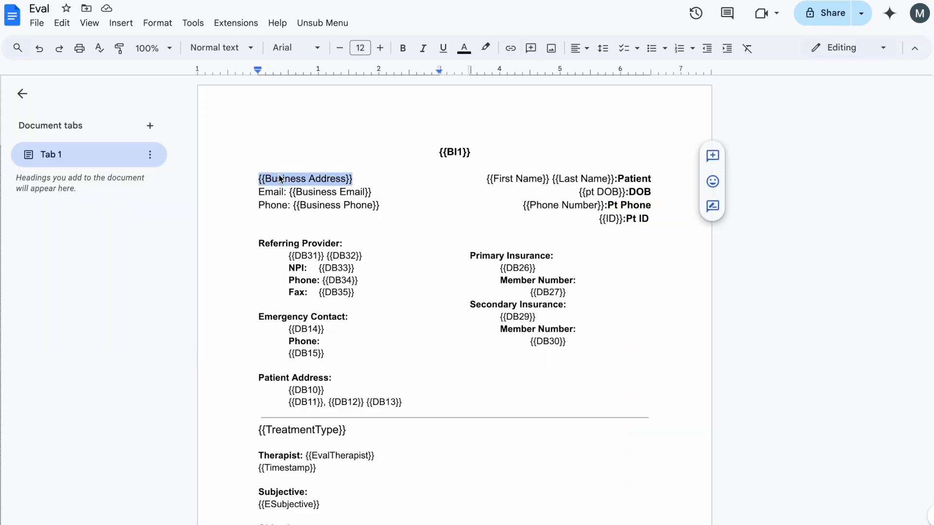
key(ctrl+v)
click(499, 334)
click(353, 180)
shift+click(255, 178)
key(ctrl+v)
Put {{BI3}} on the same line as {{BI2}} and remove the blank line above the Email line.
click(253, 195)
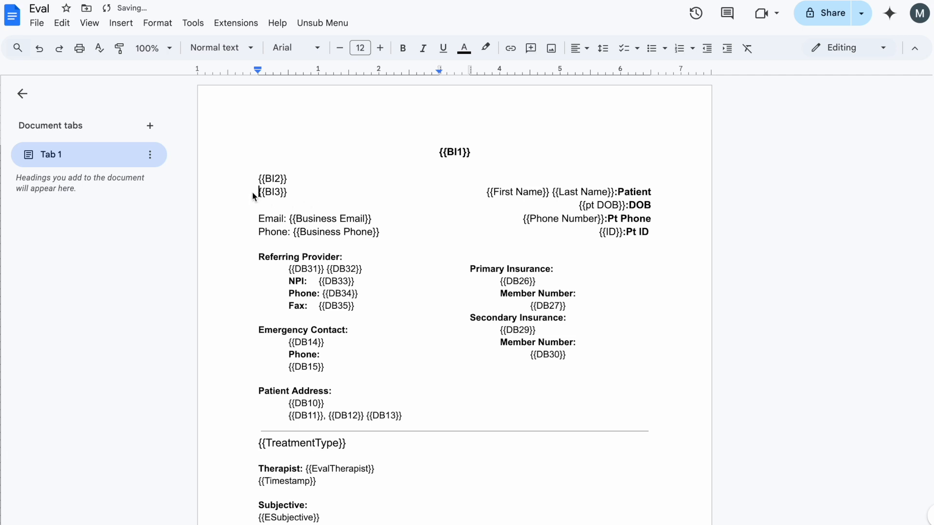
key(BackSpace)
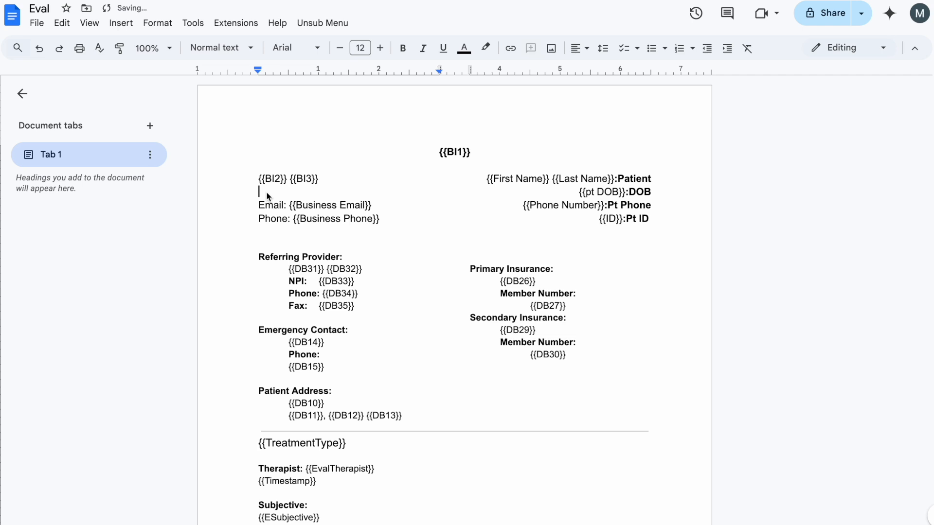
click(269, 195)
key(BackSpace)
Replace {{First Name}} {{Last Name}} in the template's Patient line with {{DB4}} {{DB5}}, based on the Database placeholders.
click(608, 180)
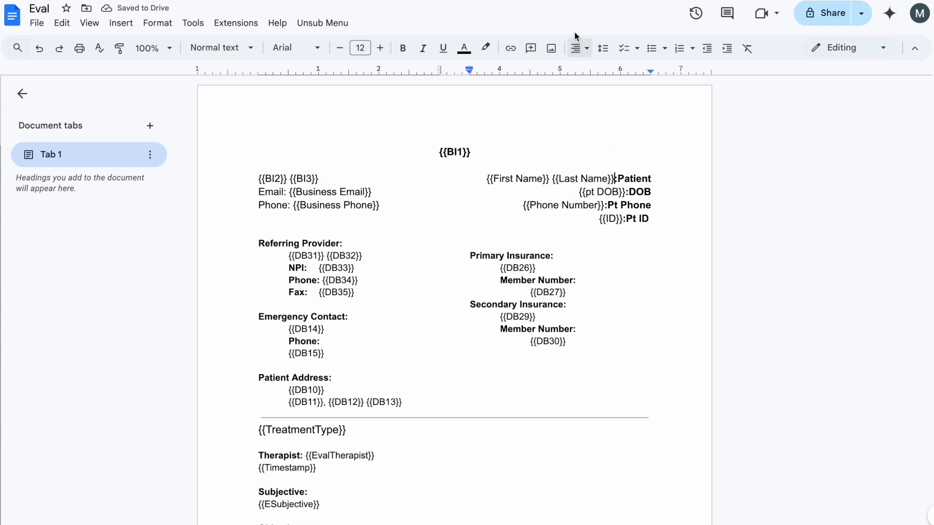
key(ctrl+Tab)
scroll(494, 307, up, 20)
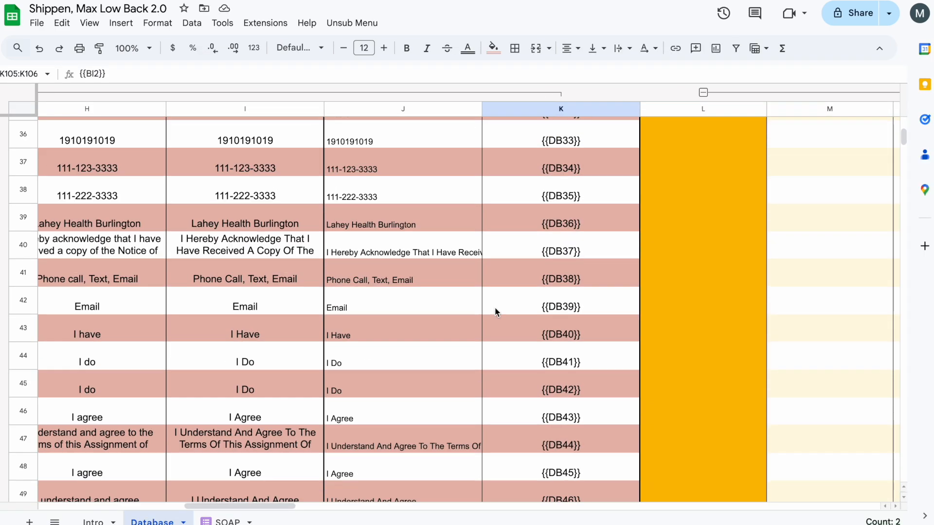
click(545, 216)
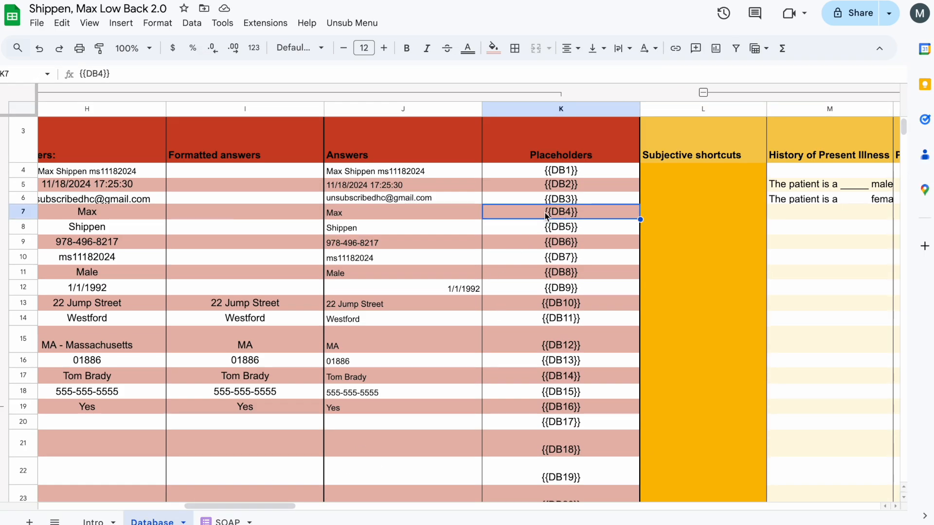
shift+click(560, 228)
key(ctrl+c)
key(ctrl+shift+Tab)
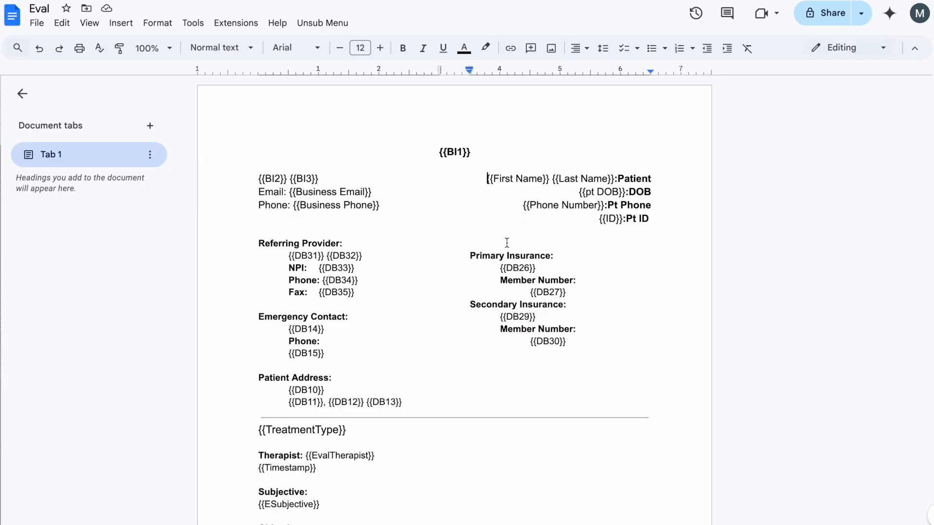
shift+click(612, 179)
key(ctrl+v)
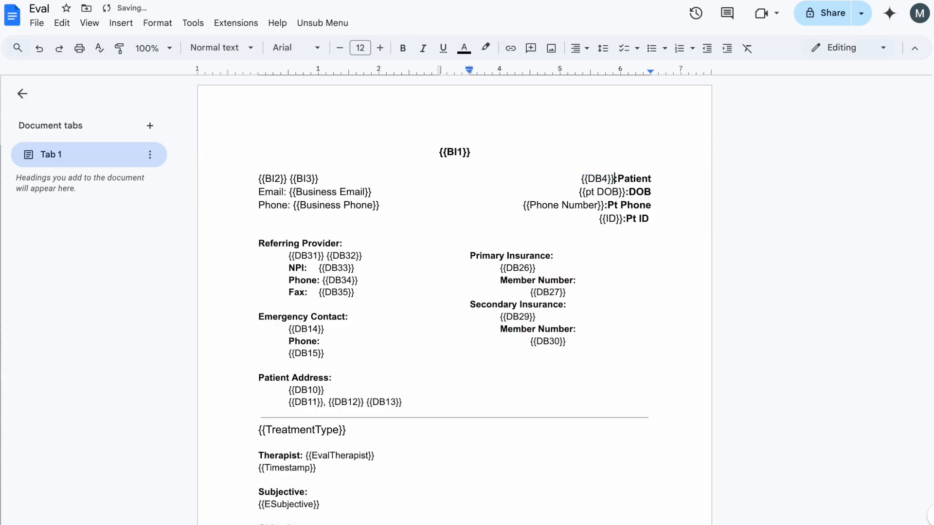
key(ctrl+v)
click(578, 183)
click(603, 185)
key(BackSpace)
text(5)
Replace {{pt DOB}} in the template's DOB line with the date of birth placeholder {{DB9}} from the Database sheet.
click(620, 195)
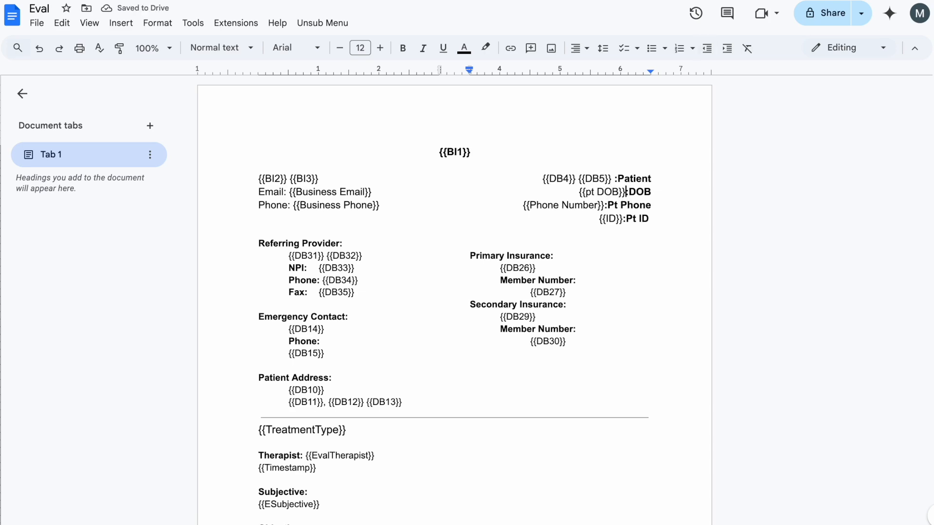
key(ctrl+shift+Tab)
scroll(526, 229, left, 2)
scroll(526, 229, right, 1)
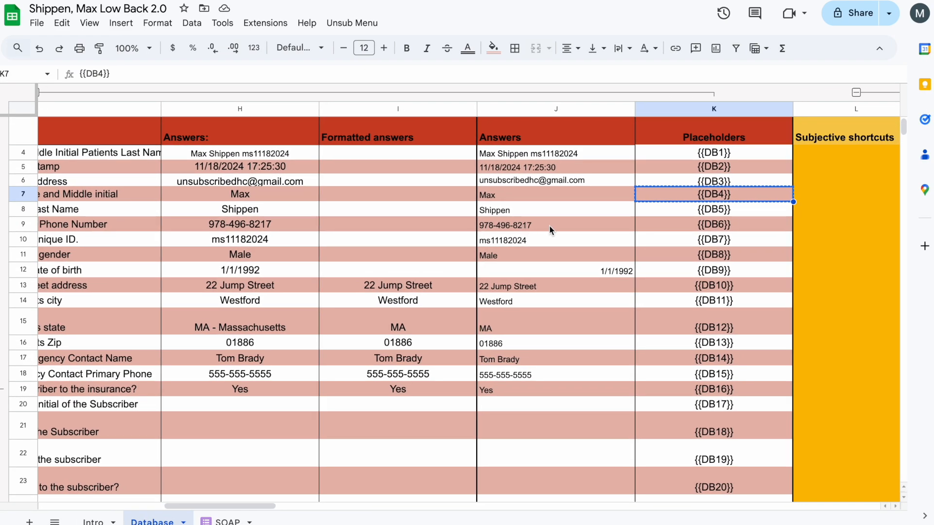
click(568, 266)
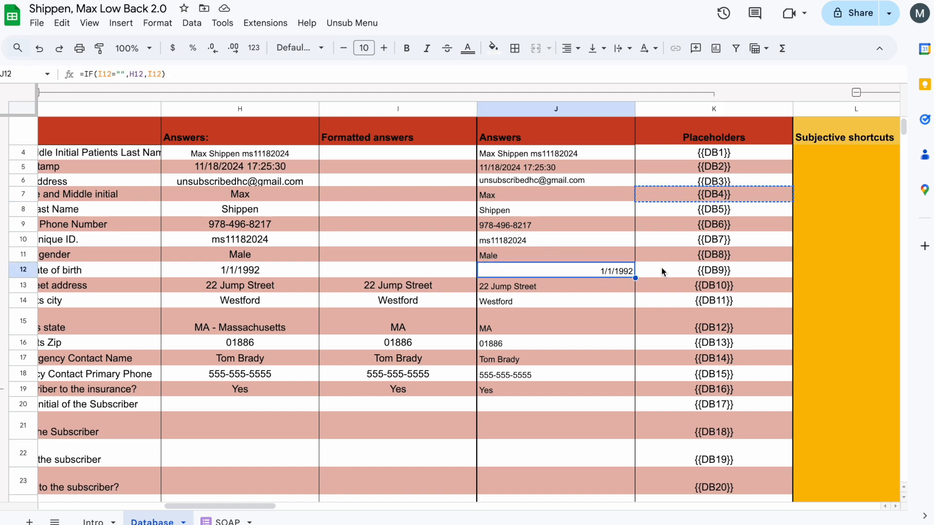
click(697, 273)
key(ctrl+c)
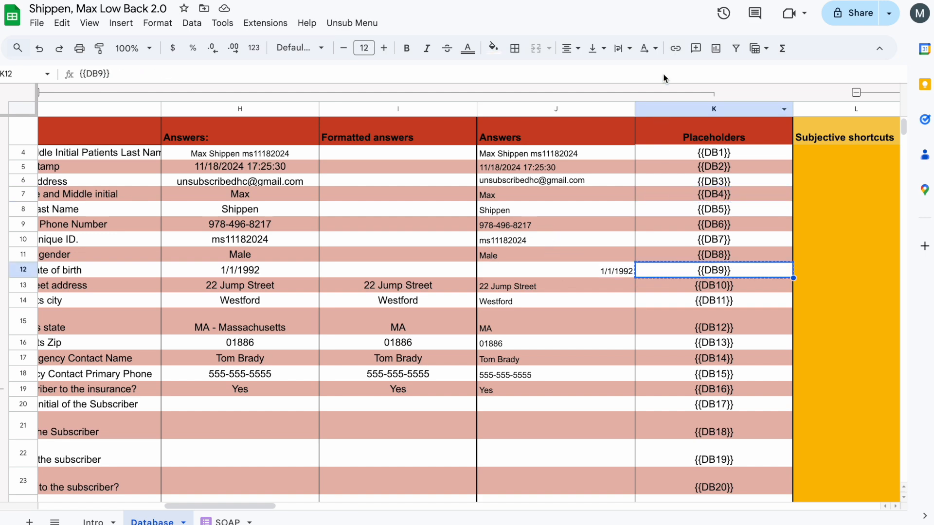
key(ctrl+Tab)
drag(579, 193, 626, 192)
key(ctrl+v)
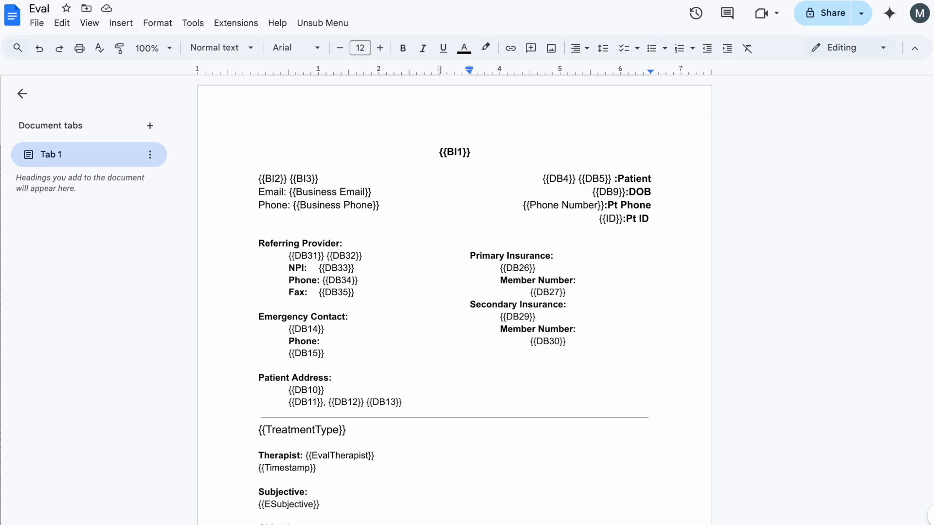
Replace {{Phone Number}} in the template's Pt Phone line with the patient phone placeholder {{DB6}} from the Database sheet.
key(ctrl+Tab)
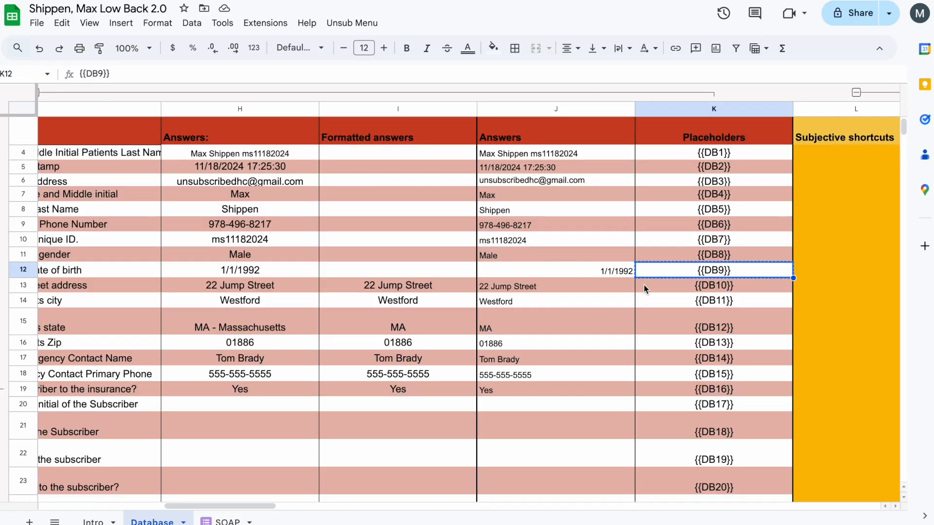
click(698, 228)
key(ctrl+c)
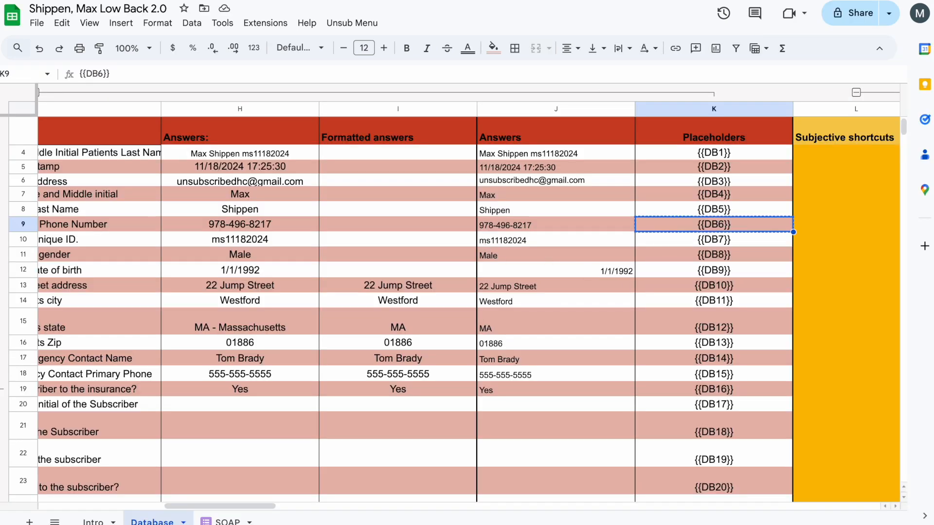
key(ctrl+Tab)
drag(522, 205, 606, 205)
key(ctrl+v)
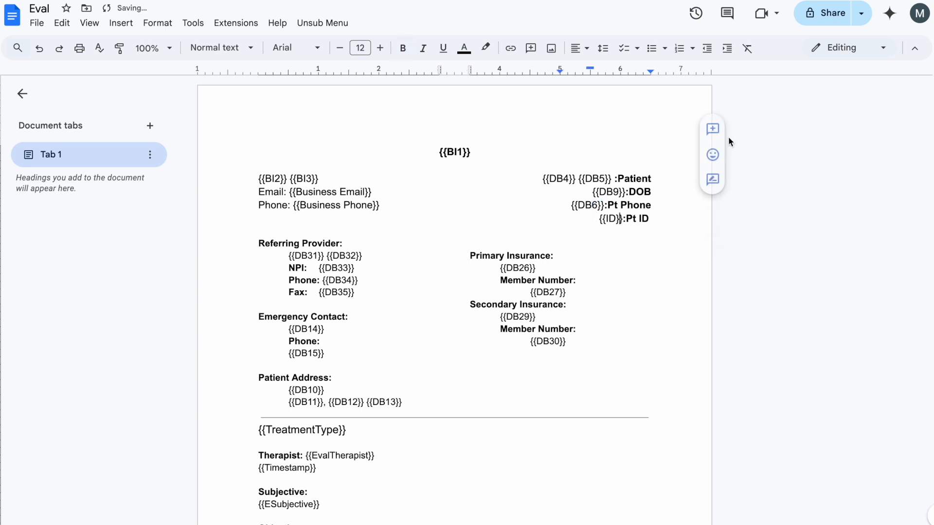
Replace {{ID}} in the template's Pt ID line with the unique ID placeholder {{DB7}} from the Database sheet.
key(ctrl+Tab)
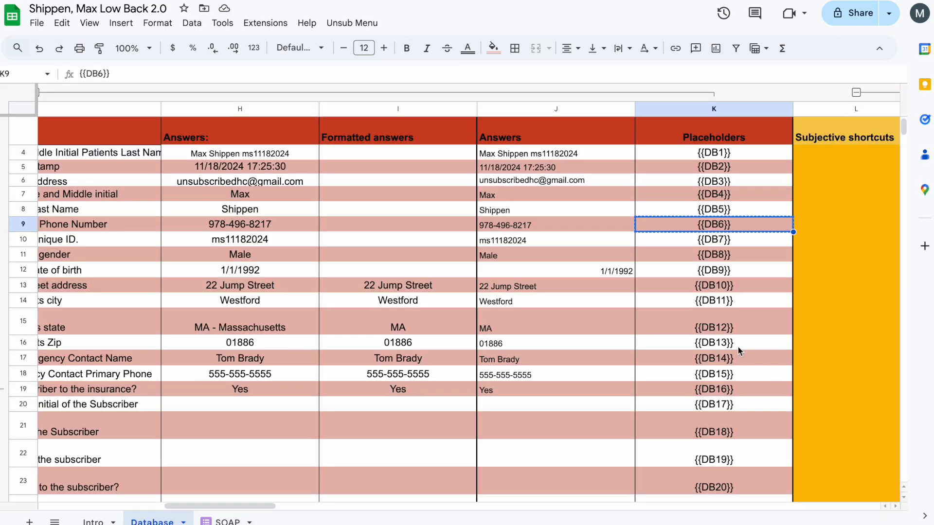
click(719, 243)
key(ctrl+c)
key(ctrl+Tab)
drag(590, 219, 619, 218)
key(ctrl+v)
click(427, 229)
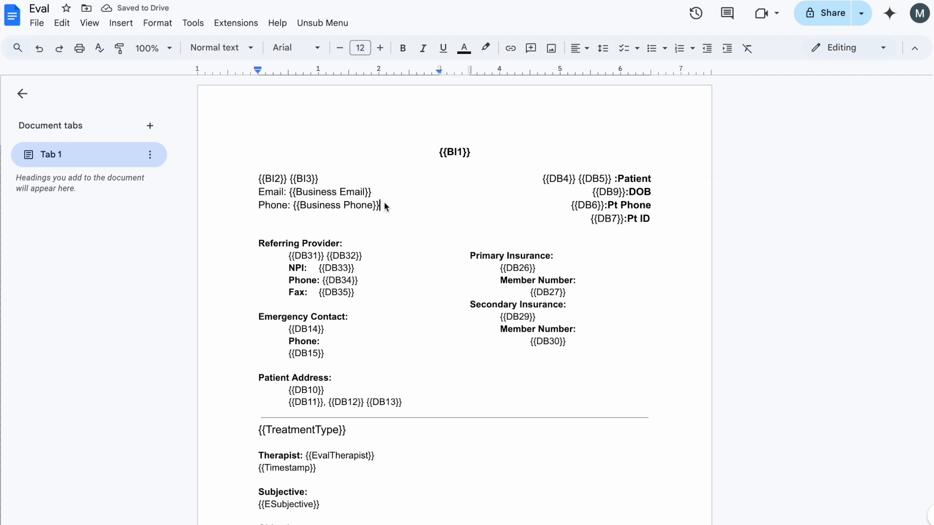
In the Database sheet, enter =B5 in cell J108 so the {{BI5}} placeholder pulls the company email.
click(286, 192)
key(ctrl+shift+Tab)
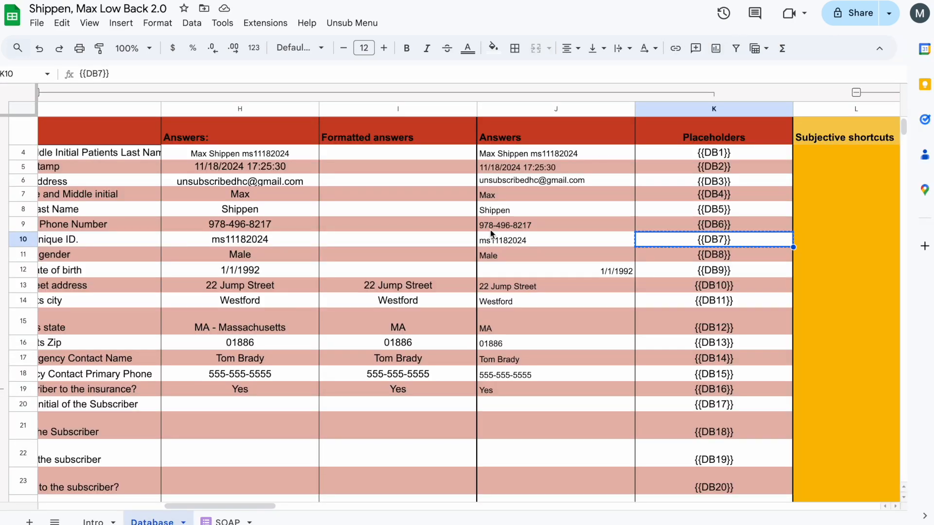
scroll(490, 230, up, 2)
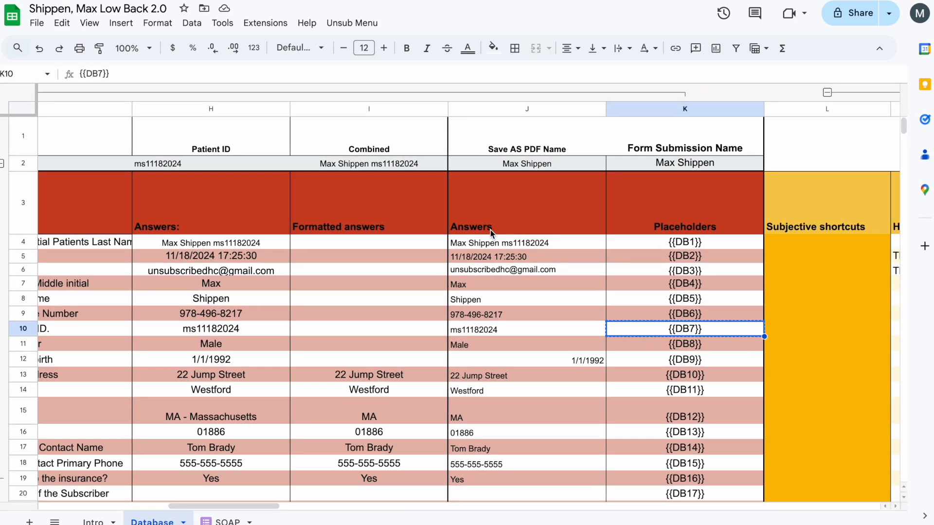
scroll(491, 230, down, 5)
scroll(491, 233, down, 15)
click(502, 221)
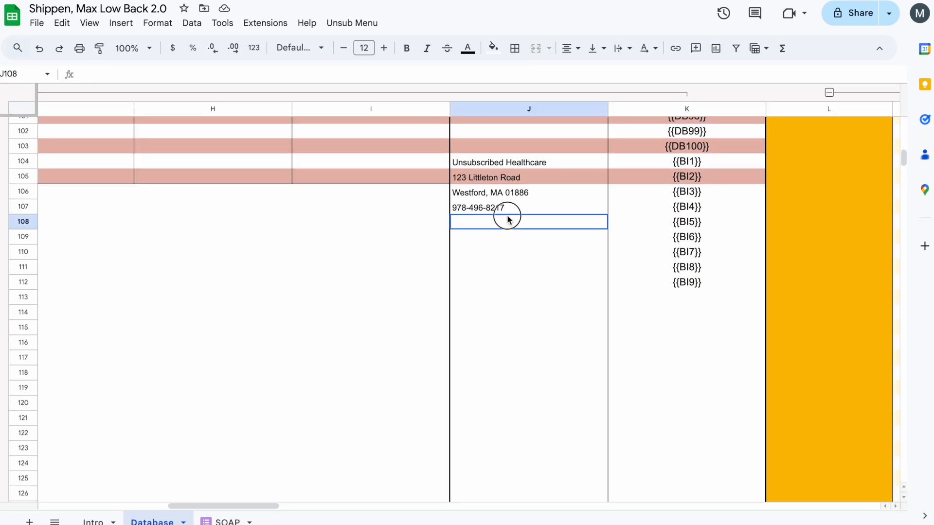
click(686, 221)
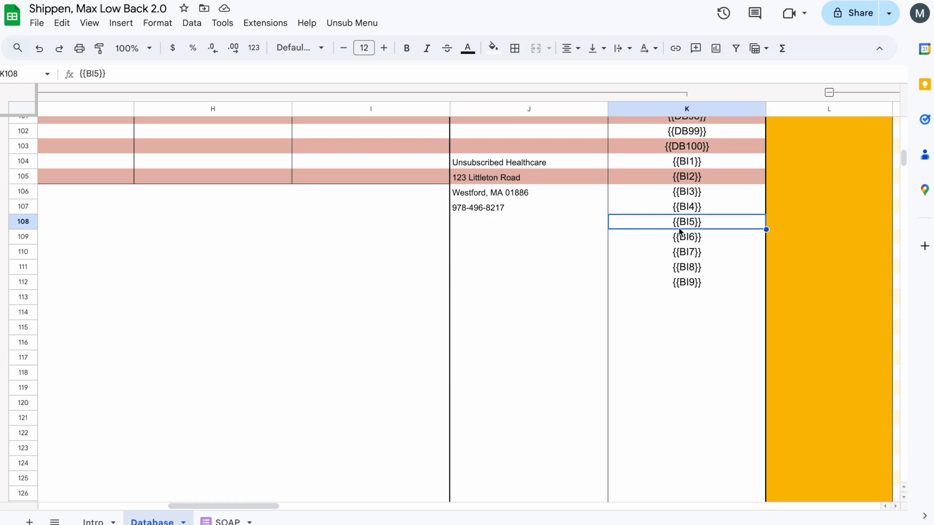
click(583, 230)
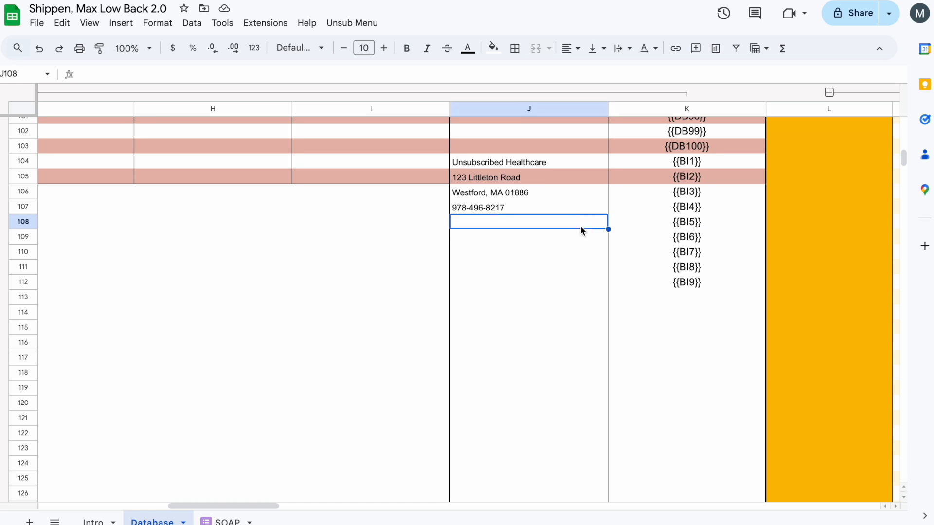
text(=)
scroll(406, 187, left, 5)
scroll(405, 187, up, 20)
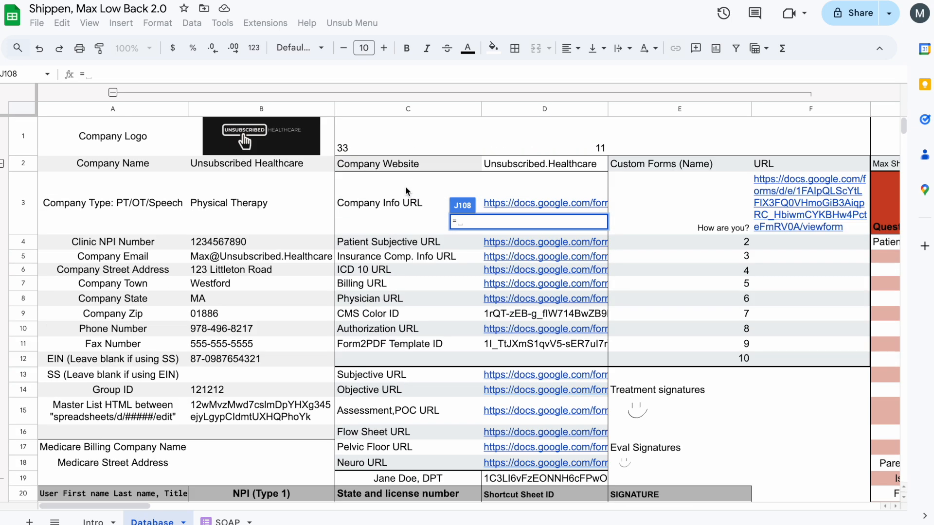
click(240, 261)
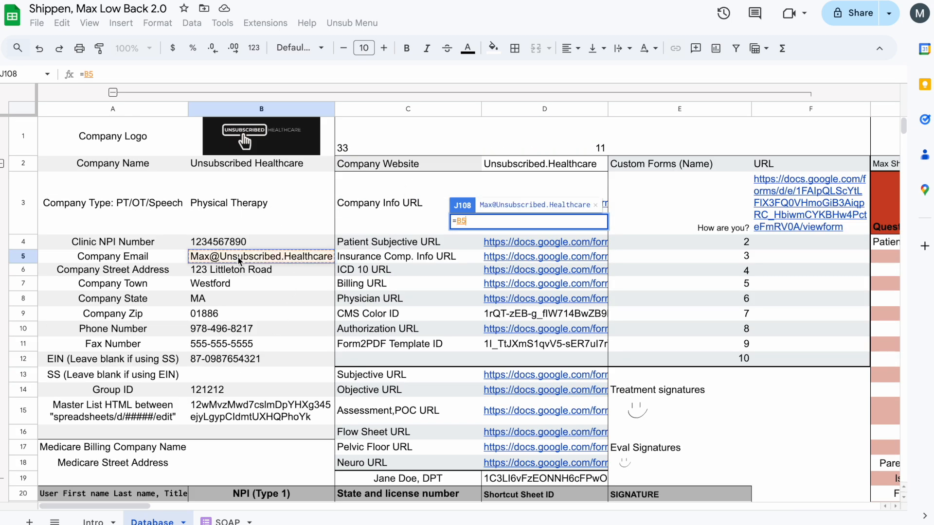
key(Return)
Replace {{Business Email}} in the template's Email line with {{BI5}} copied from the Database sheet.
scroll(738, 395, right, 5)
scroll(738, 395, down, 1)
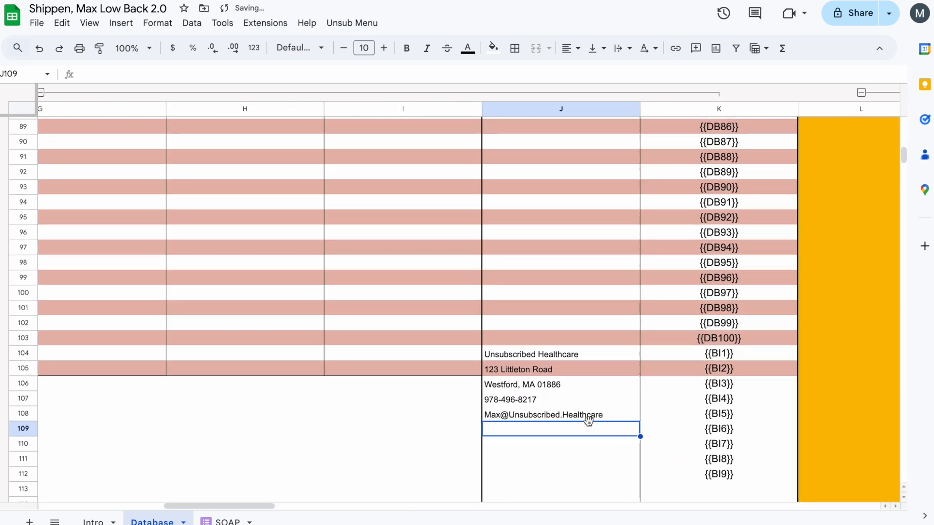
click(590, 421)
click(740, 416)
key(ctrl+c)
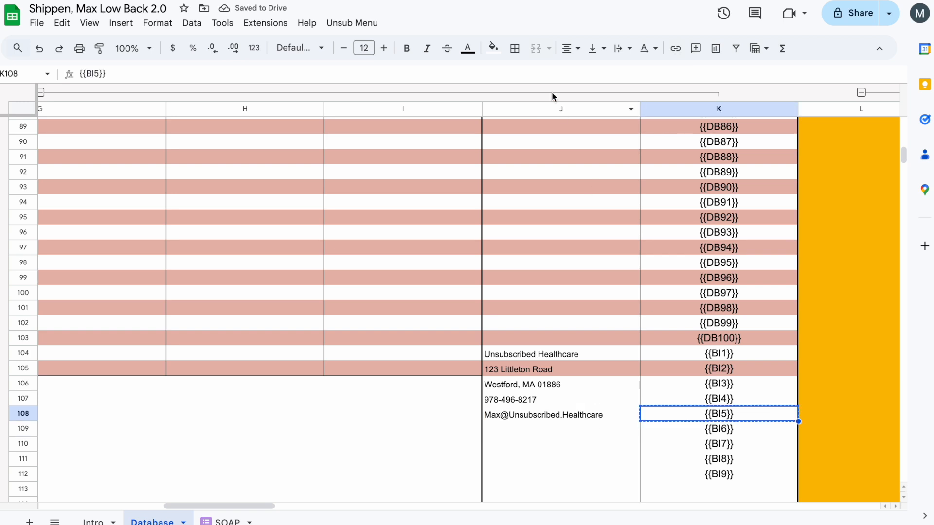
click(569, 1)
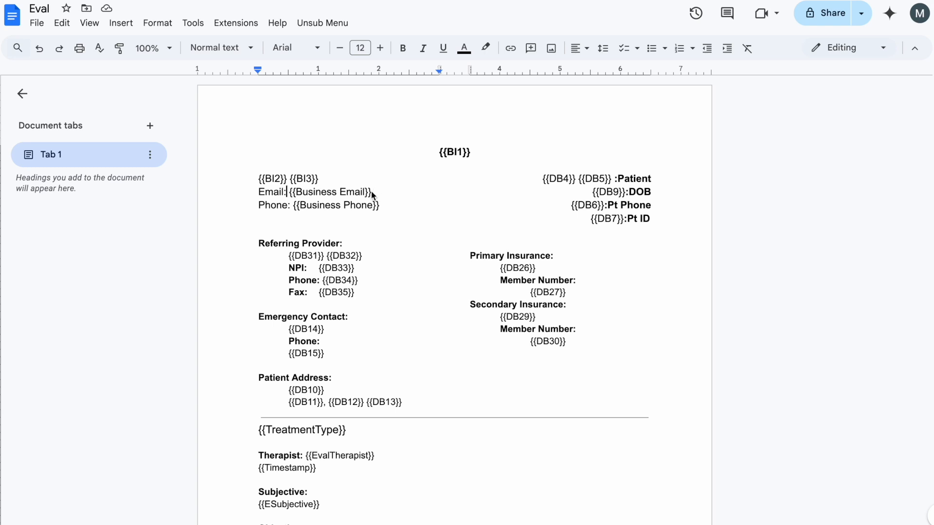
drag(290, 191, 372, 192)
key(ctrl+v)
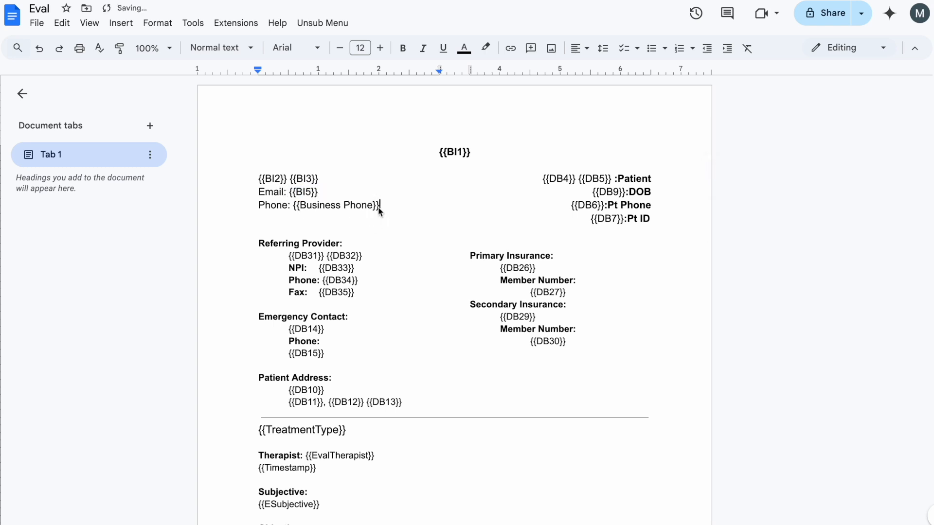
Replace {{Business Phone}} in the template's Phone line with {{BI4}} copied from the Database sheet.
click(486, 1)
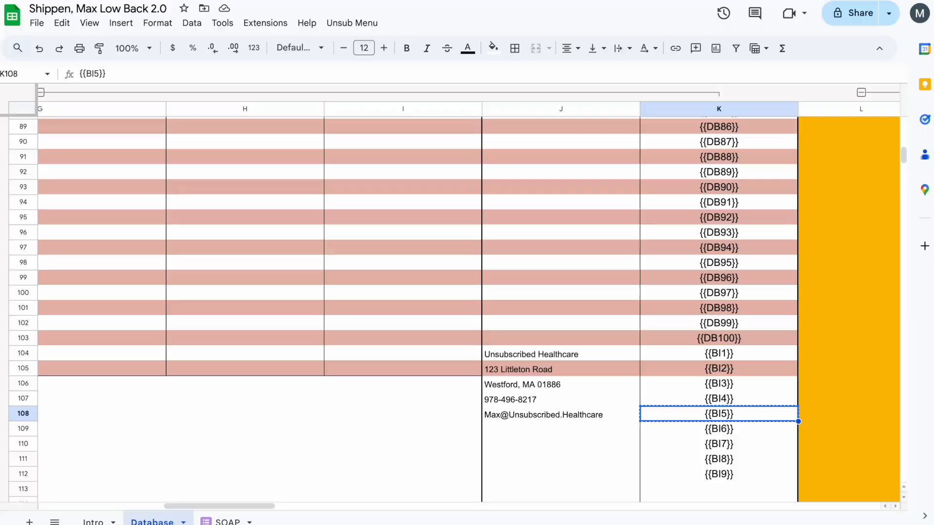
click(560, 402)
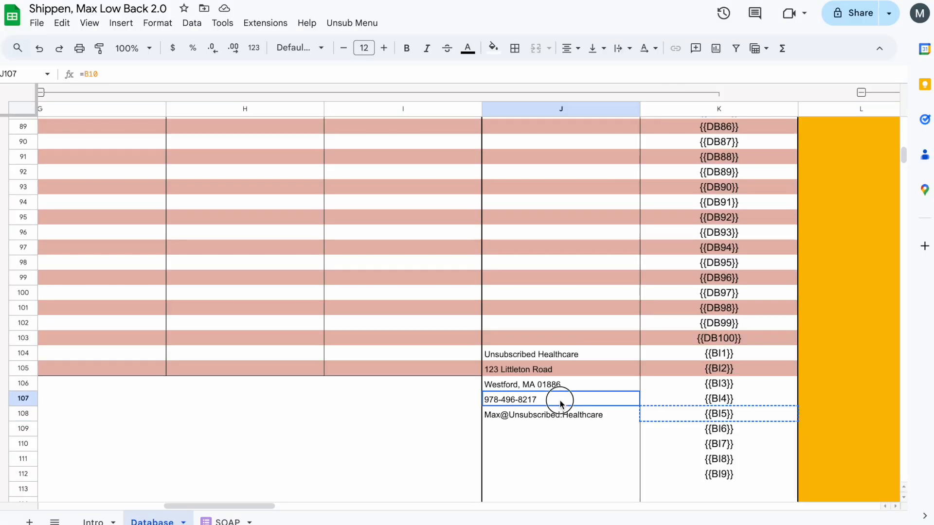
click(724, 403)
key(ctrl+c)
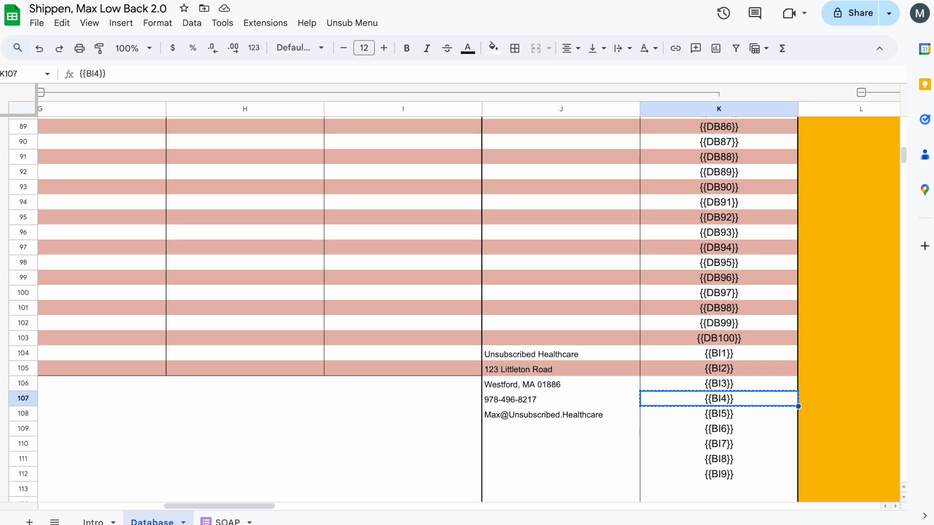
click(428, 1)
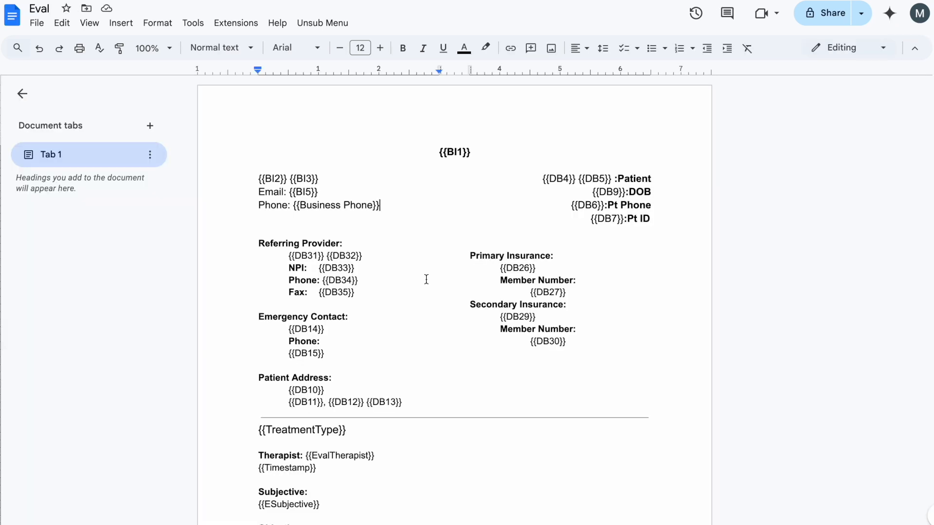
shift+click(294, 206)
key(ctrl+v)
click(374, 243)
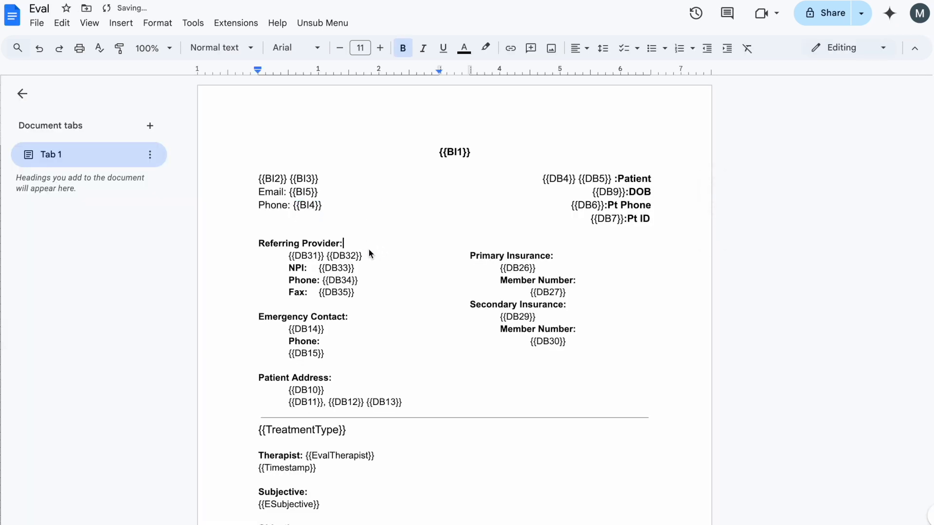
Look over the rest of the template, then start another Simple soap form response with the Eval option.
scroll(519, 204, down, 4)
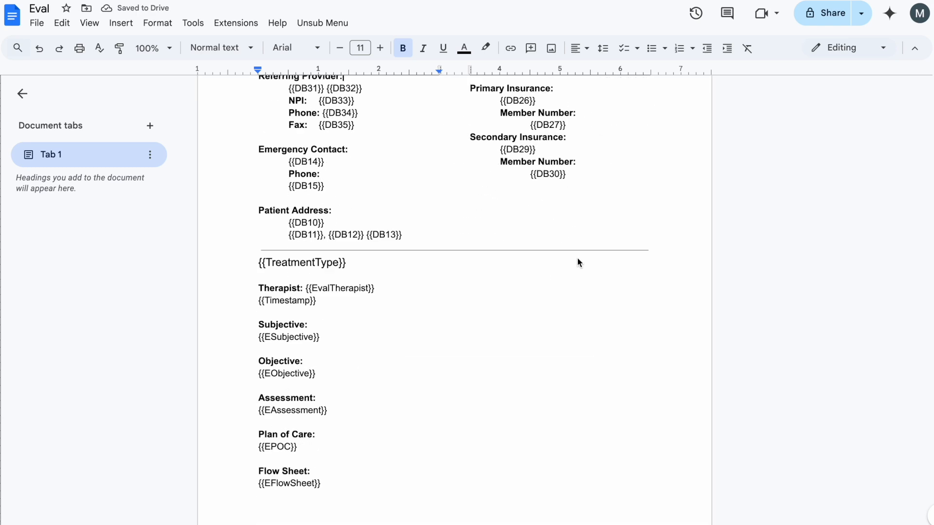
scroll(518, 239, up, 3)
scroll(333, 90, down, 10)
scroll(328, 95, up, 9)
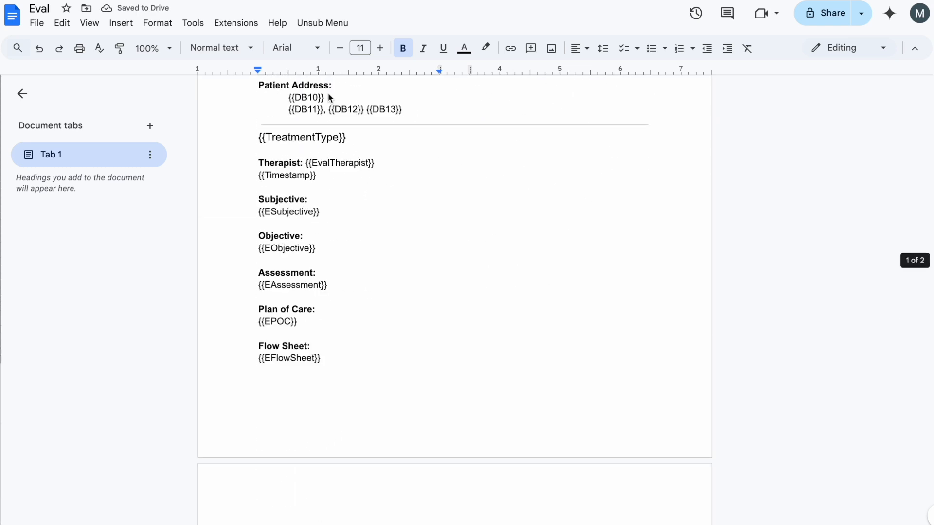
click(430, 149)
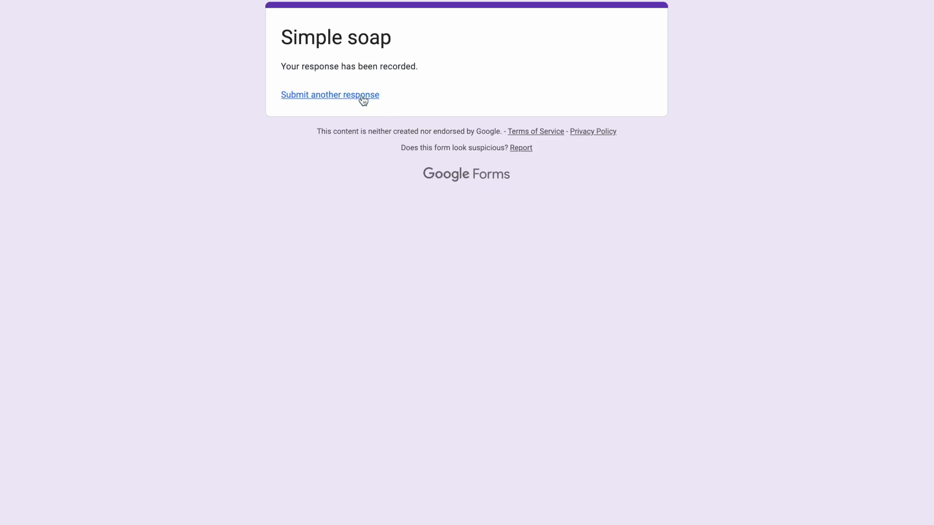
click(363, 96)
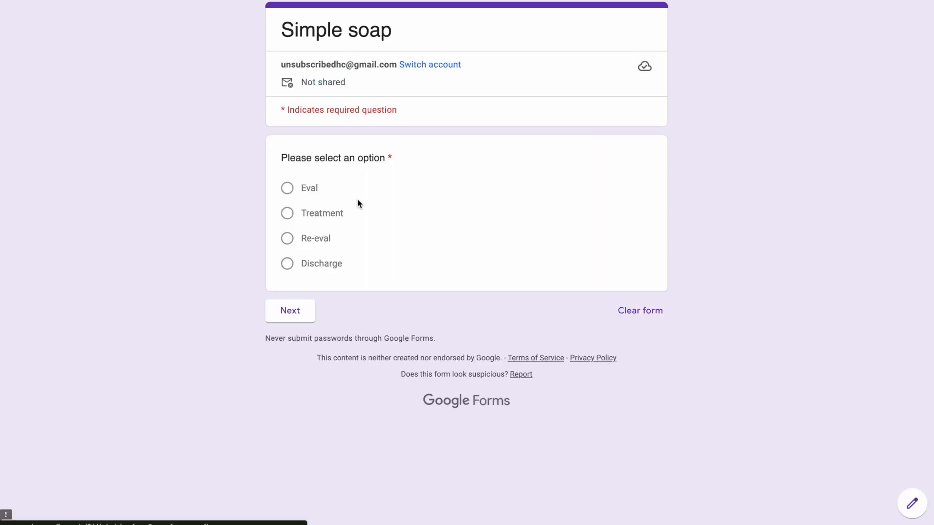
click(308, 189)
click(299, 314)
Choose the treating therapist and fill in the Eval fields with "Subjective" and "Objective".
click(347, 198)
click(337, 238)
click(359, 292)
text(Subjective)
click(346, 384)
text(Objective)
Enter "Assessment", "POC" and "FS" in the remaining Eval fields, set the patient rating to 1 and submit the form.
scroll(343, 341, down, 4)
click(340, 300)
text(Assessmn)
key(BackSpace)
text(ent)
key(Tab)
text(POC)
key(Tab)
text(FS)
key(Tab)
key(space)
click(377, 436)
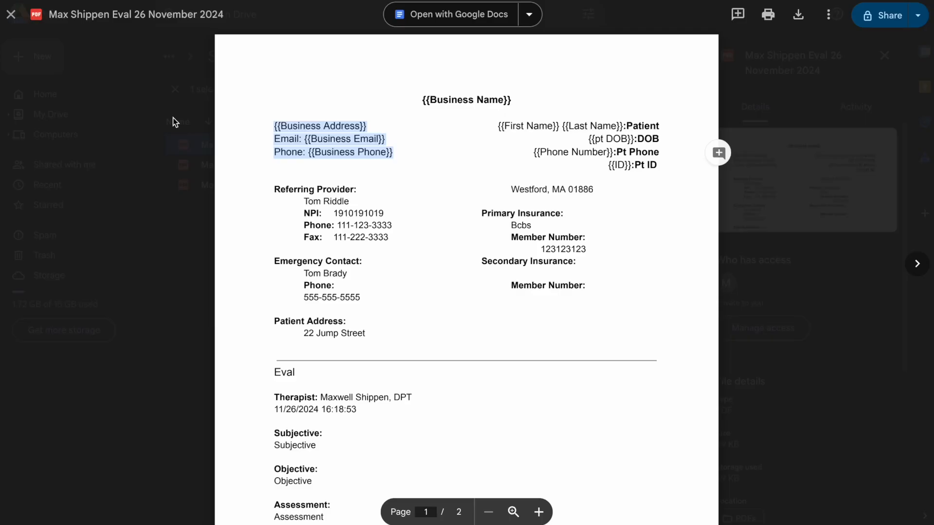
Open the newly generated Eval PDF in the PDFs folder and check its business and patient header lines.
key(Escape)
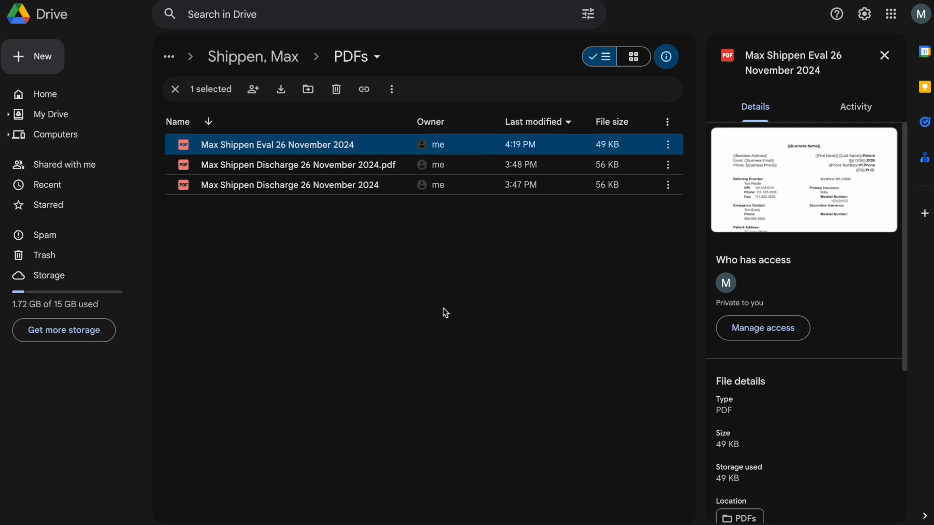
double_click(324, 167)
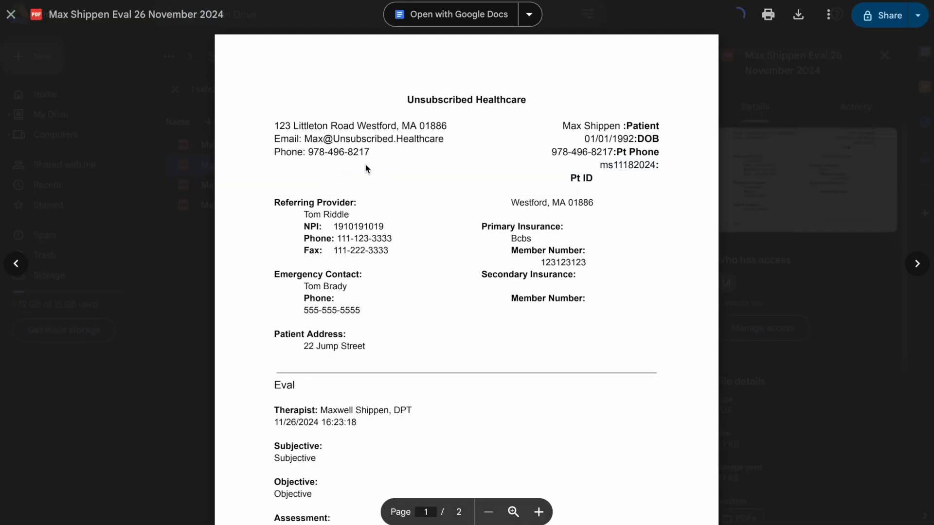
drag(277, 129, 607, 201)
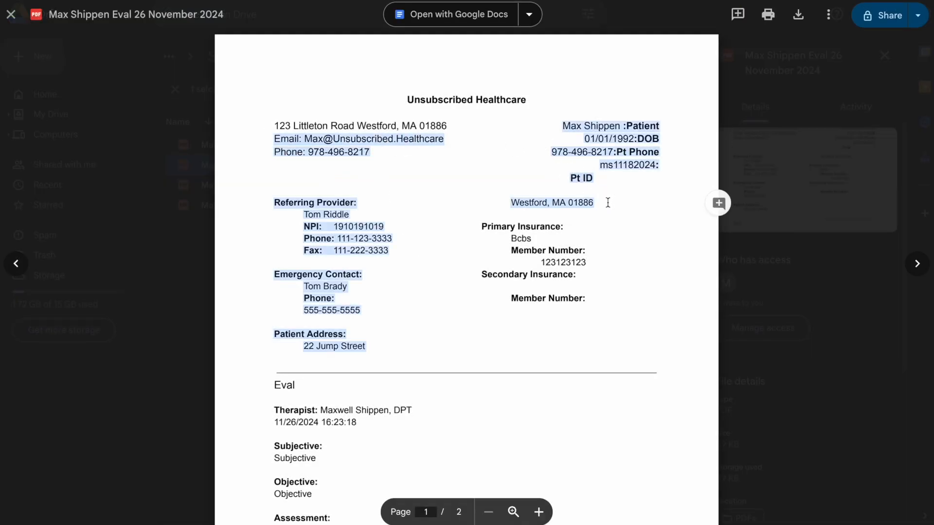
click(607, 201)
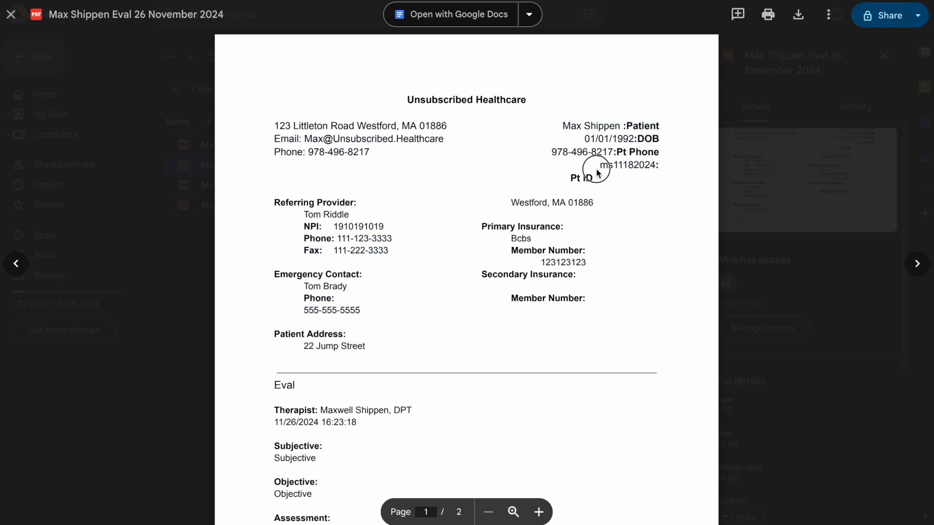
drag(611, 175, 593, 168)
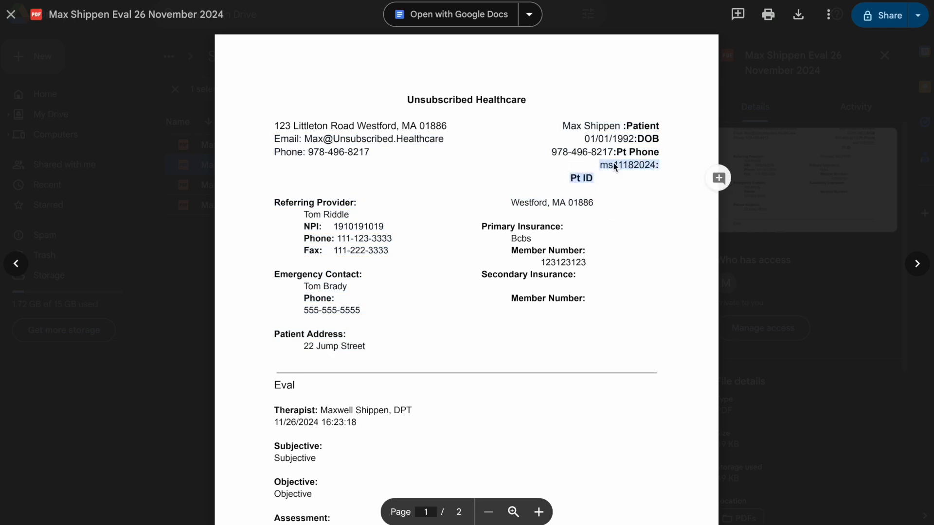
click(576, 185)
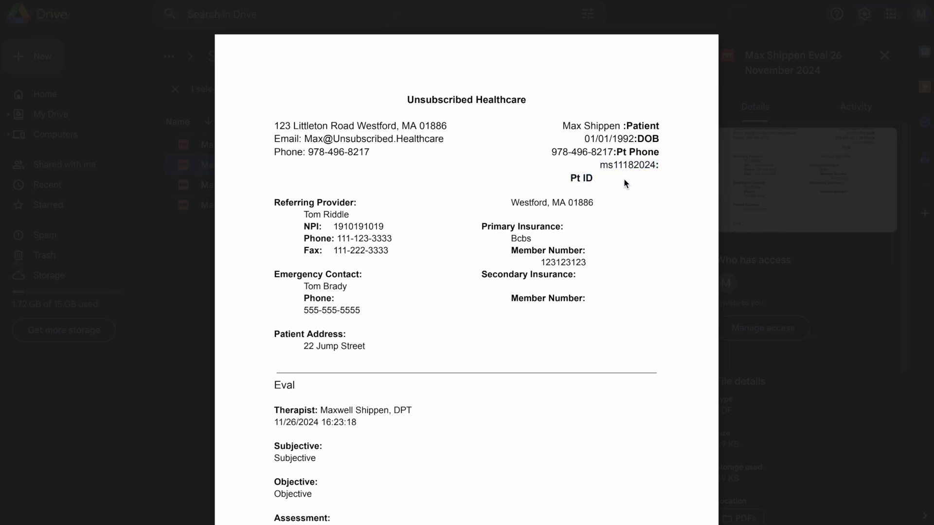
Examine the city and zip line, the Patient Address, the insurance block and the Patient Rating in the Eval PDF.
scroll(571, 181, down, 1)
drag(594, 178, 508, 179)
click(508, 179)
drag(594, 177, 491, 180)
drag(274, 306, 357, 320)
click(377, 322)
drag(496, 186, 594, 309)
scroll(571, 309, down, 6)
scroll(571, 309, down, 3)
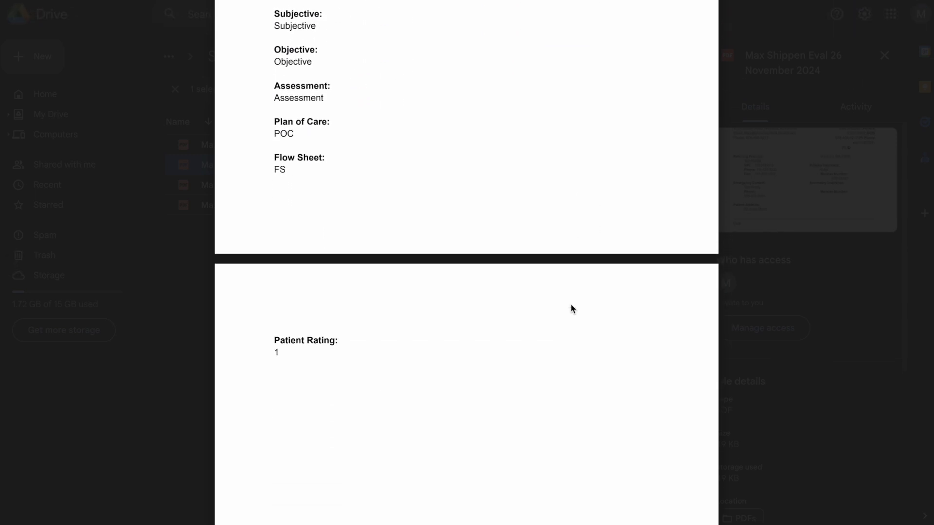
drag(273, 329, 278, 284)
click(320, 315)
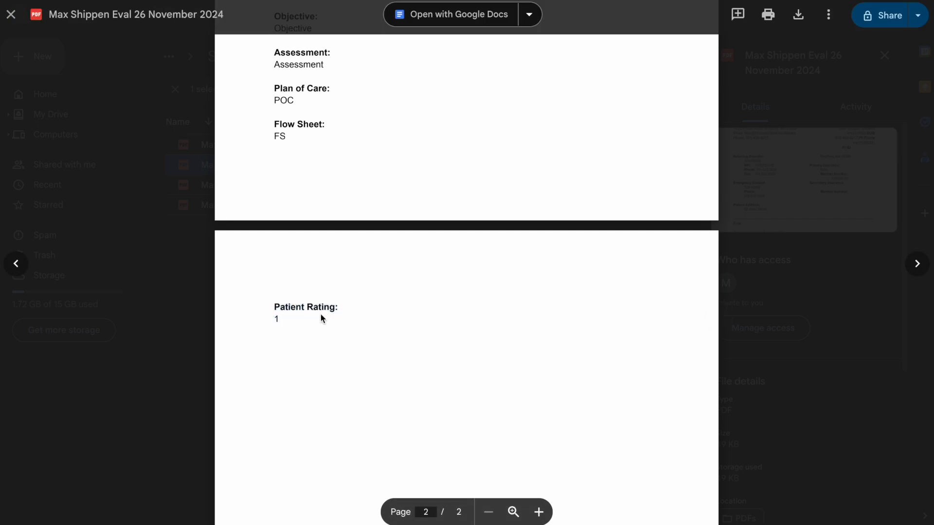
scroll(320, 314, up, 10)
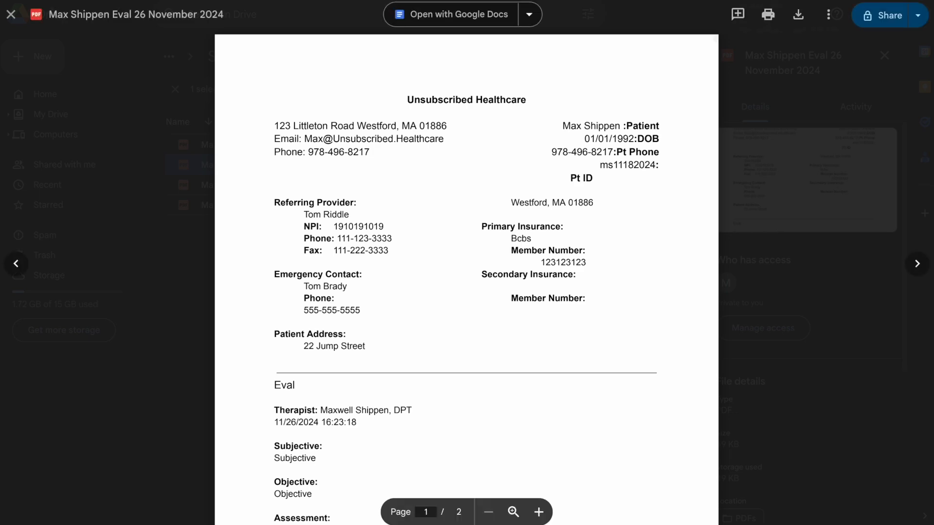
Return to the patient's spreadsheet and open its SOAP sheet.
click(758, 1)
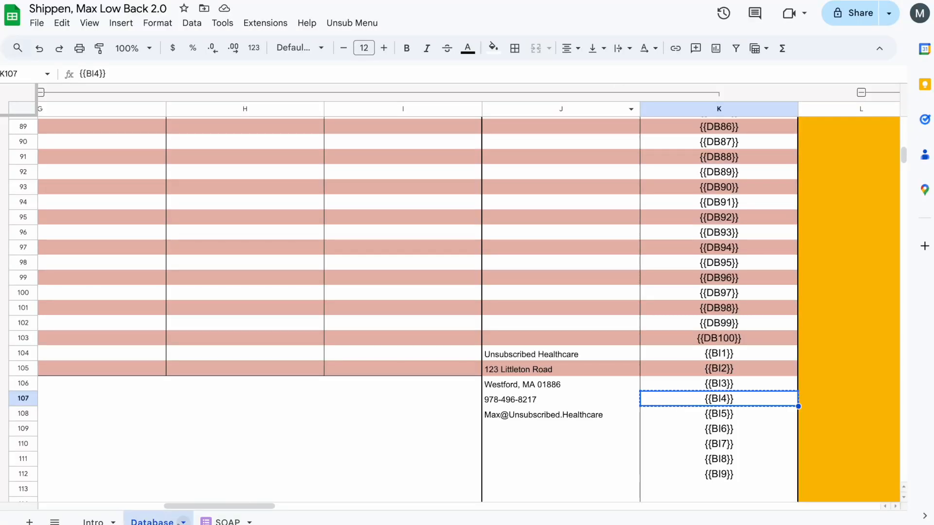
scroll(351, 364, up, 20)
scroll(352, 364, up, 15)
click(228, 522)
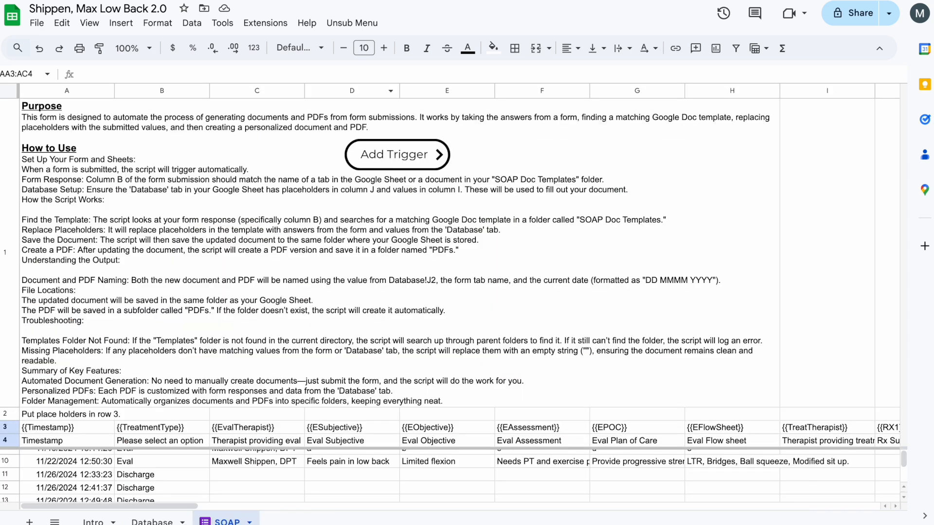